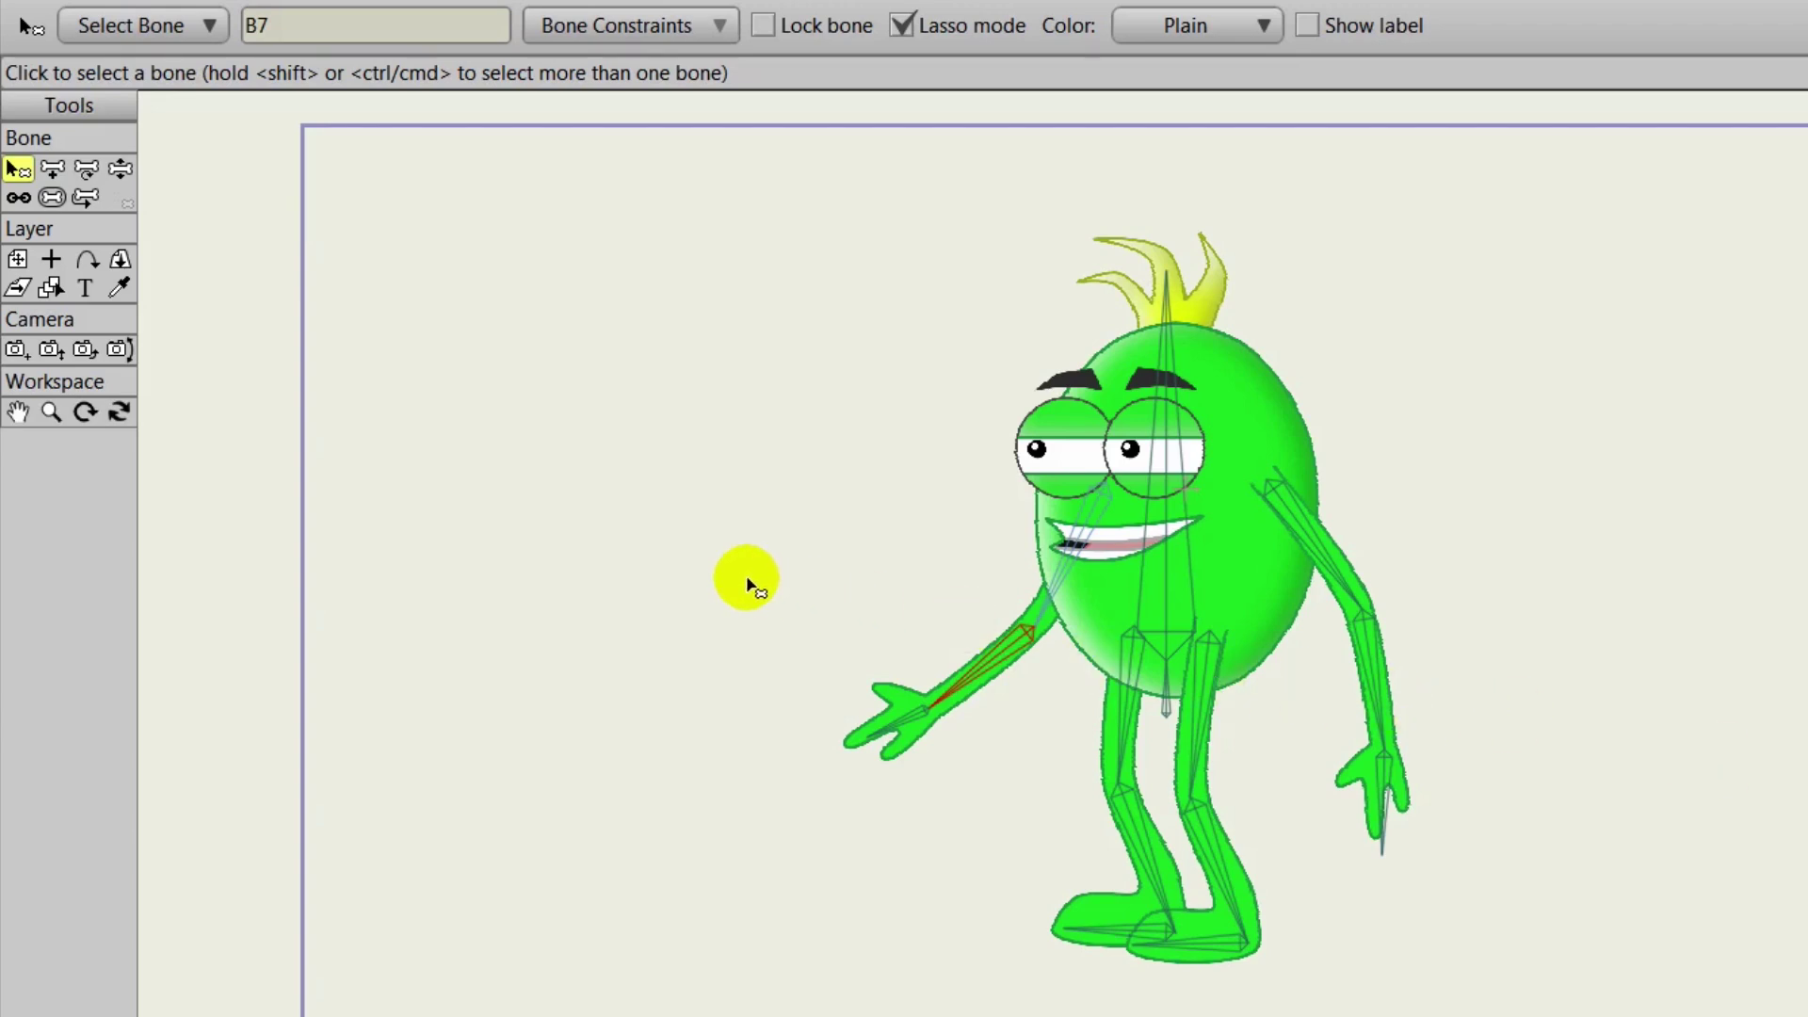
Show each bone's influence region with Bone Strength, then choose Manipulate Bones for posing.
click(52, 201)
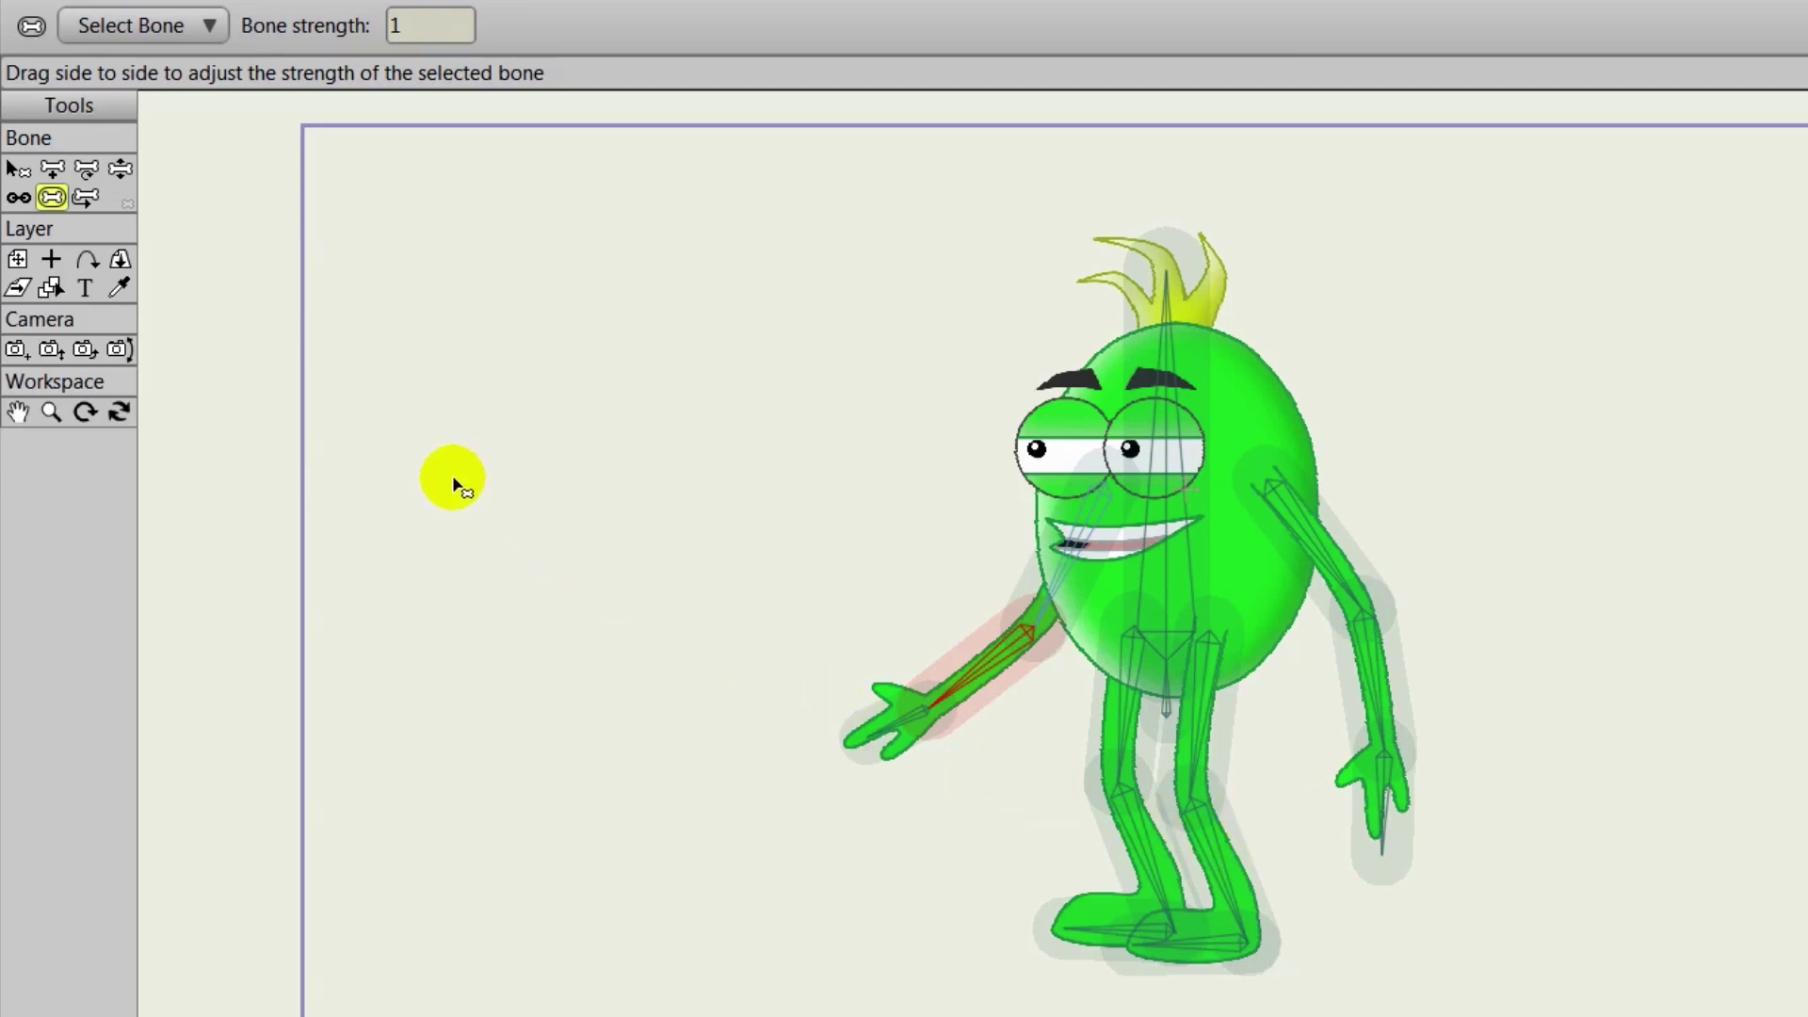
click(118, 171)
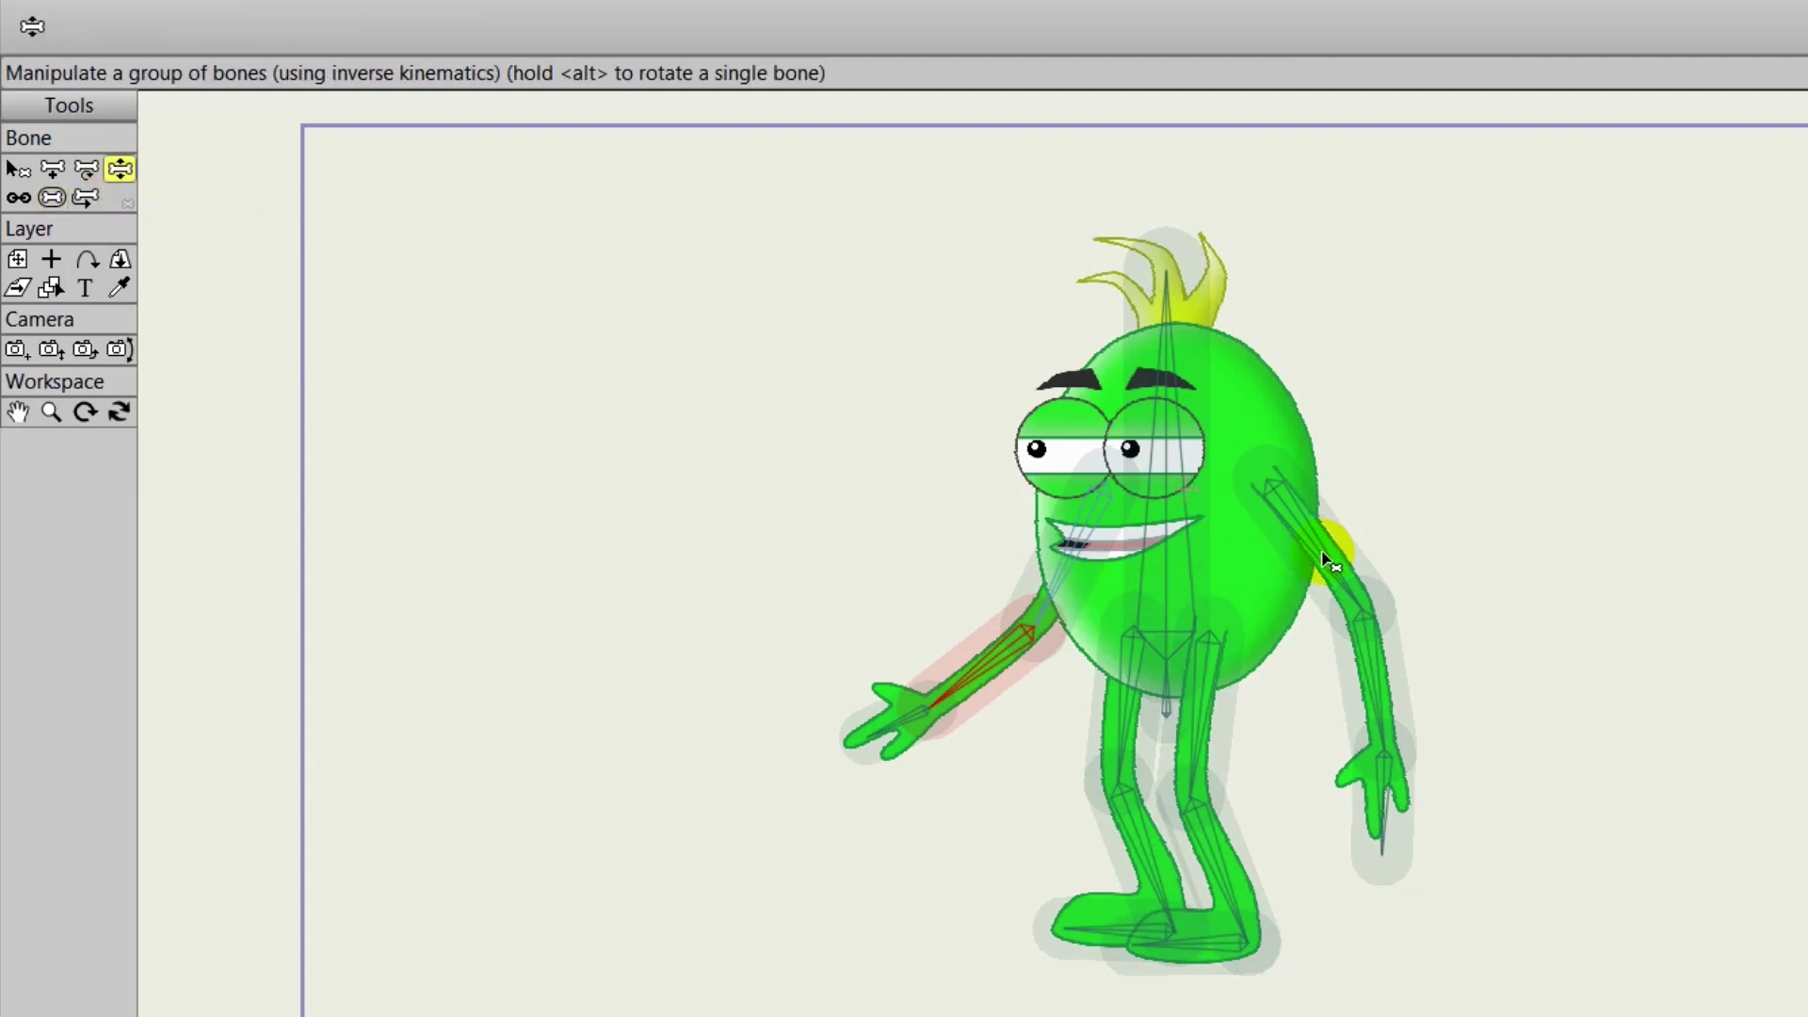
Pose the right arm raised and bent, legs spread apart, left arm outstretched and torso leaning left.
drag(1319, 555, 1388, 490)
drag(1461, 546, 1436, 579)
drag(1192, 723, 1302, 746)
drag(1117, 763, 1052, 676)
drag(1036, 584, 1019, 527)
drag(879, 489, 935, 415)
drag(1153, 435, 1081, 447)
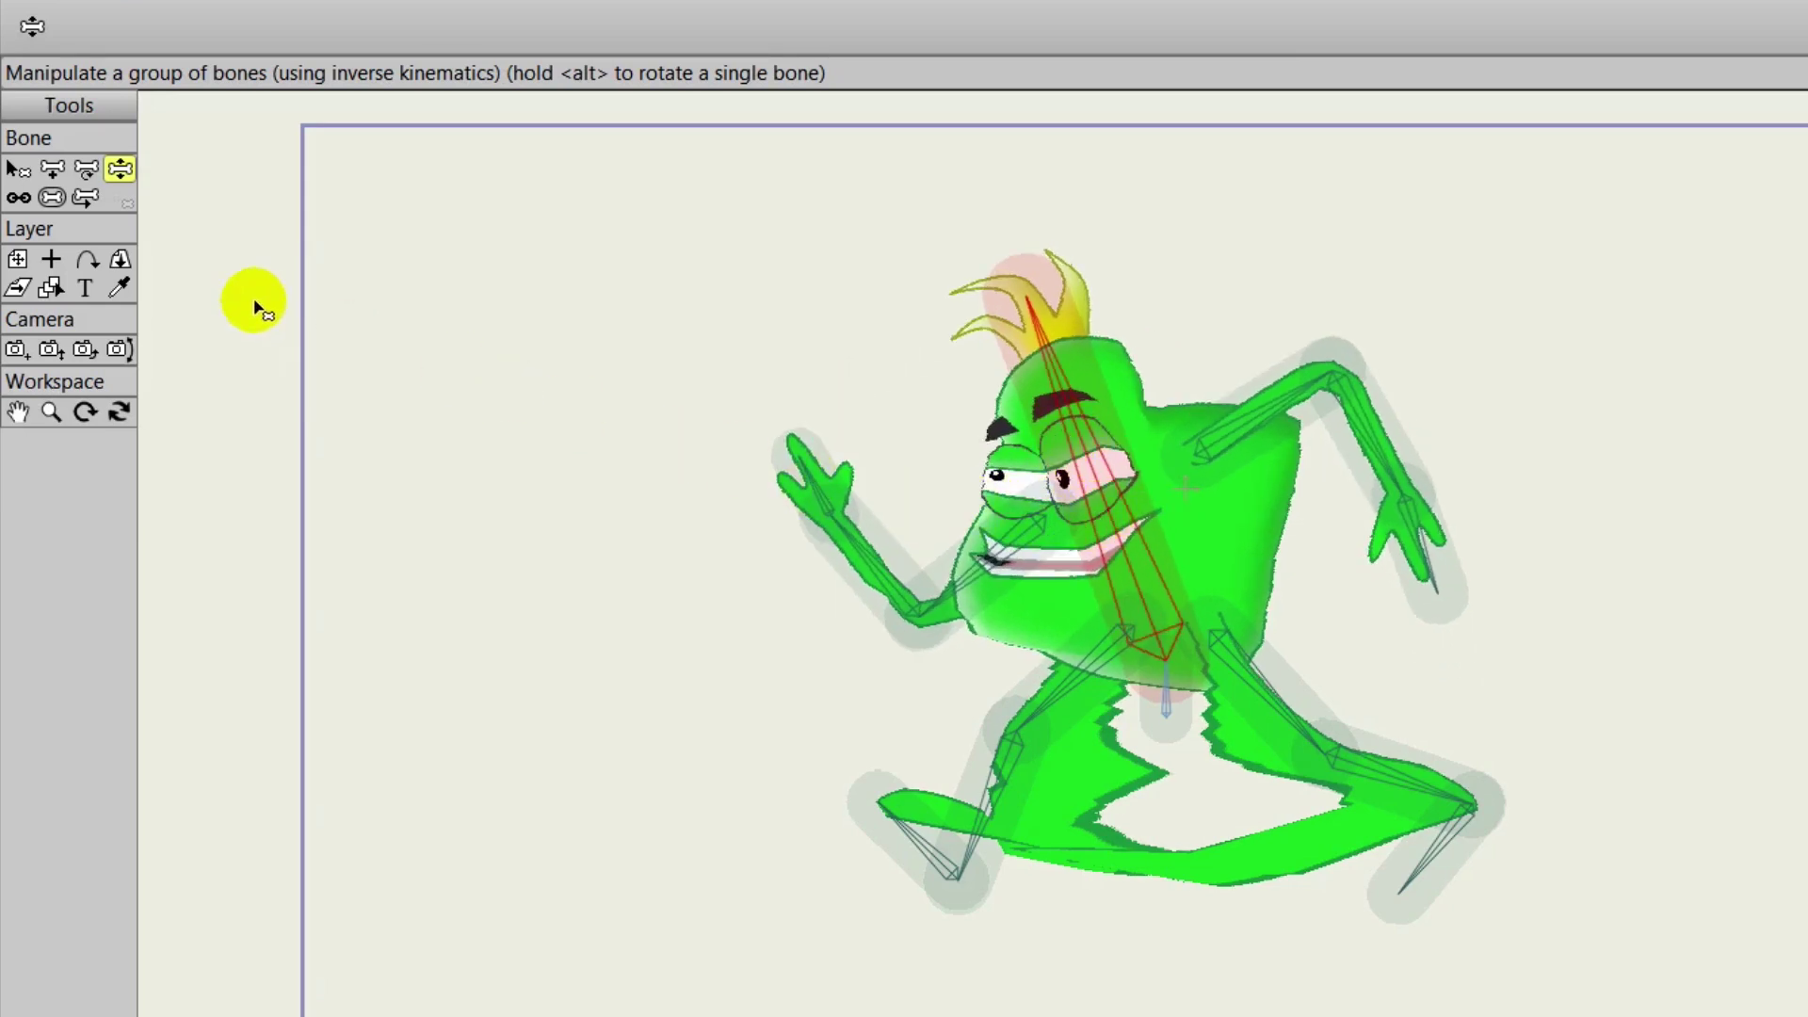
Return the character to its rest pose, pick the F.Arm.png layer and clear the bone selection.
click(17, 172)
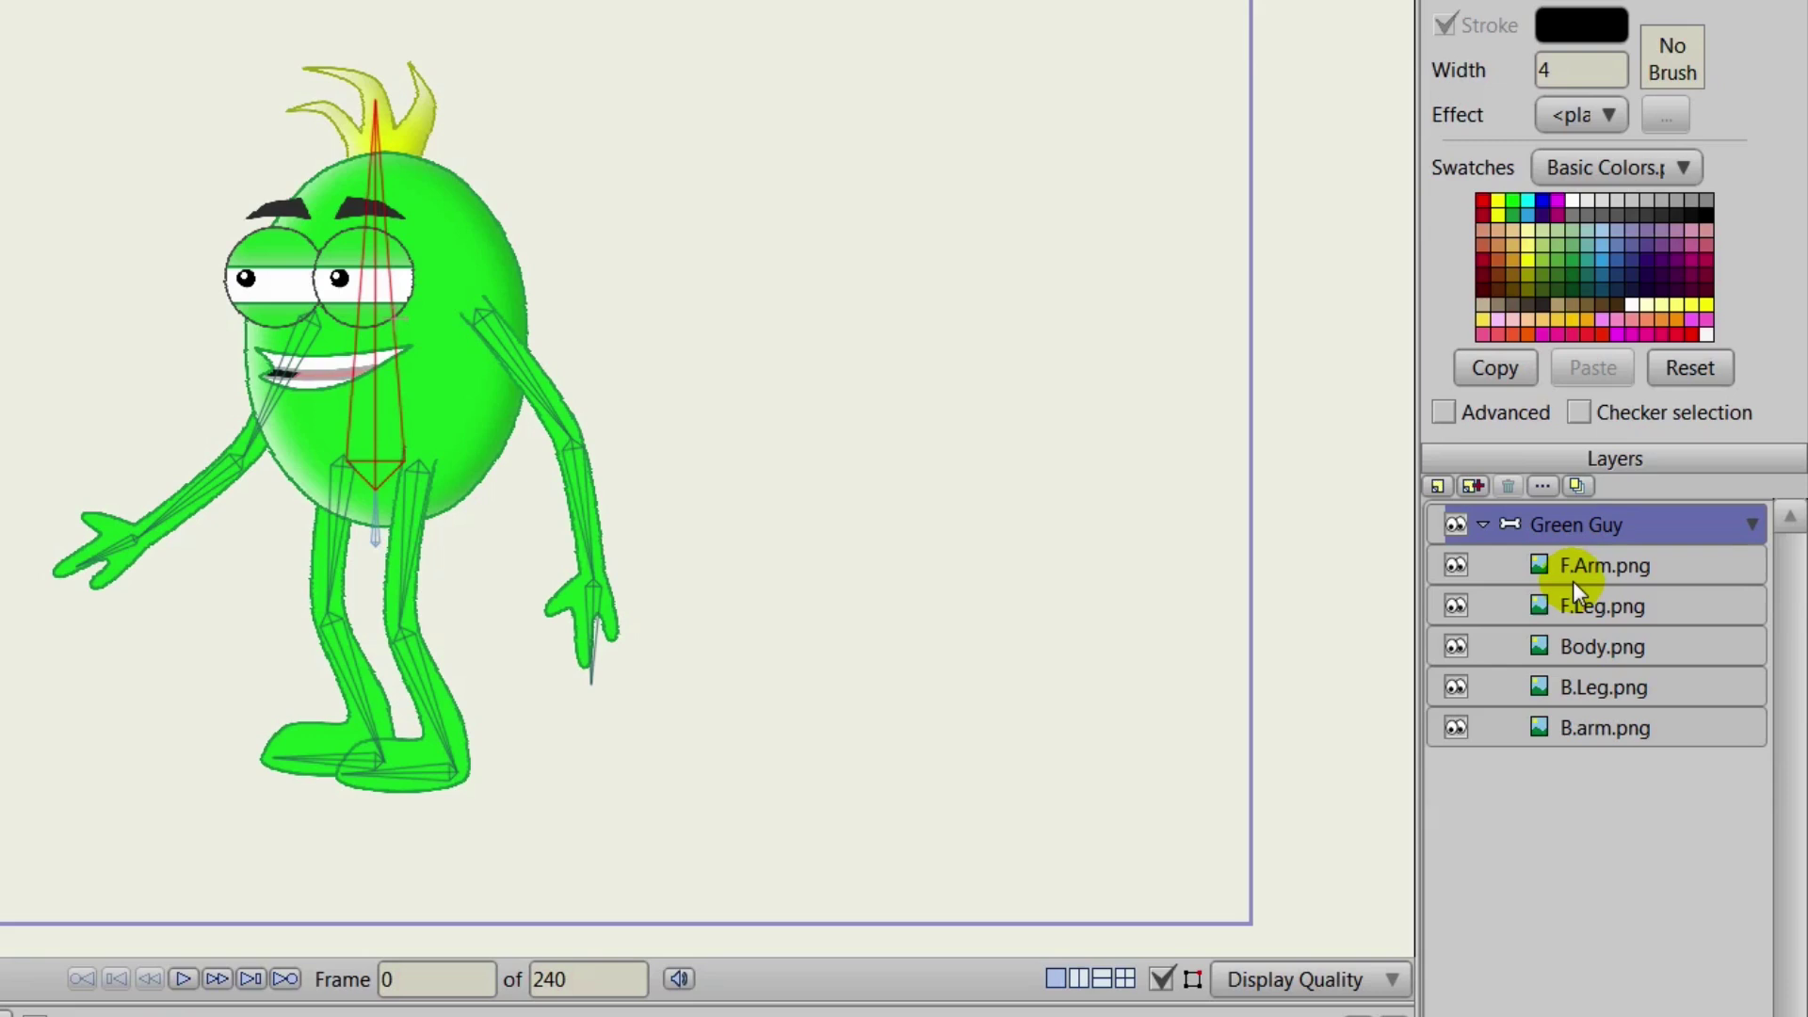
click(1573, 567)
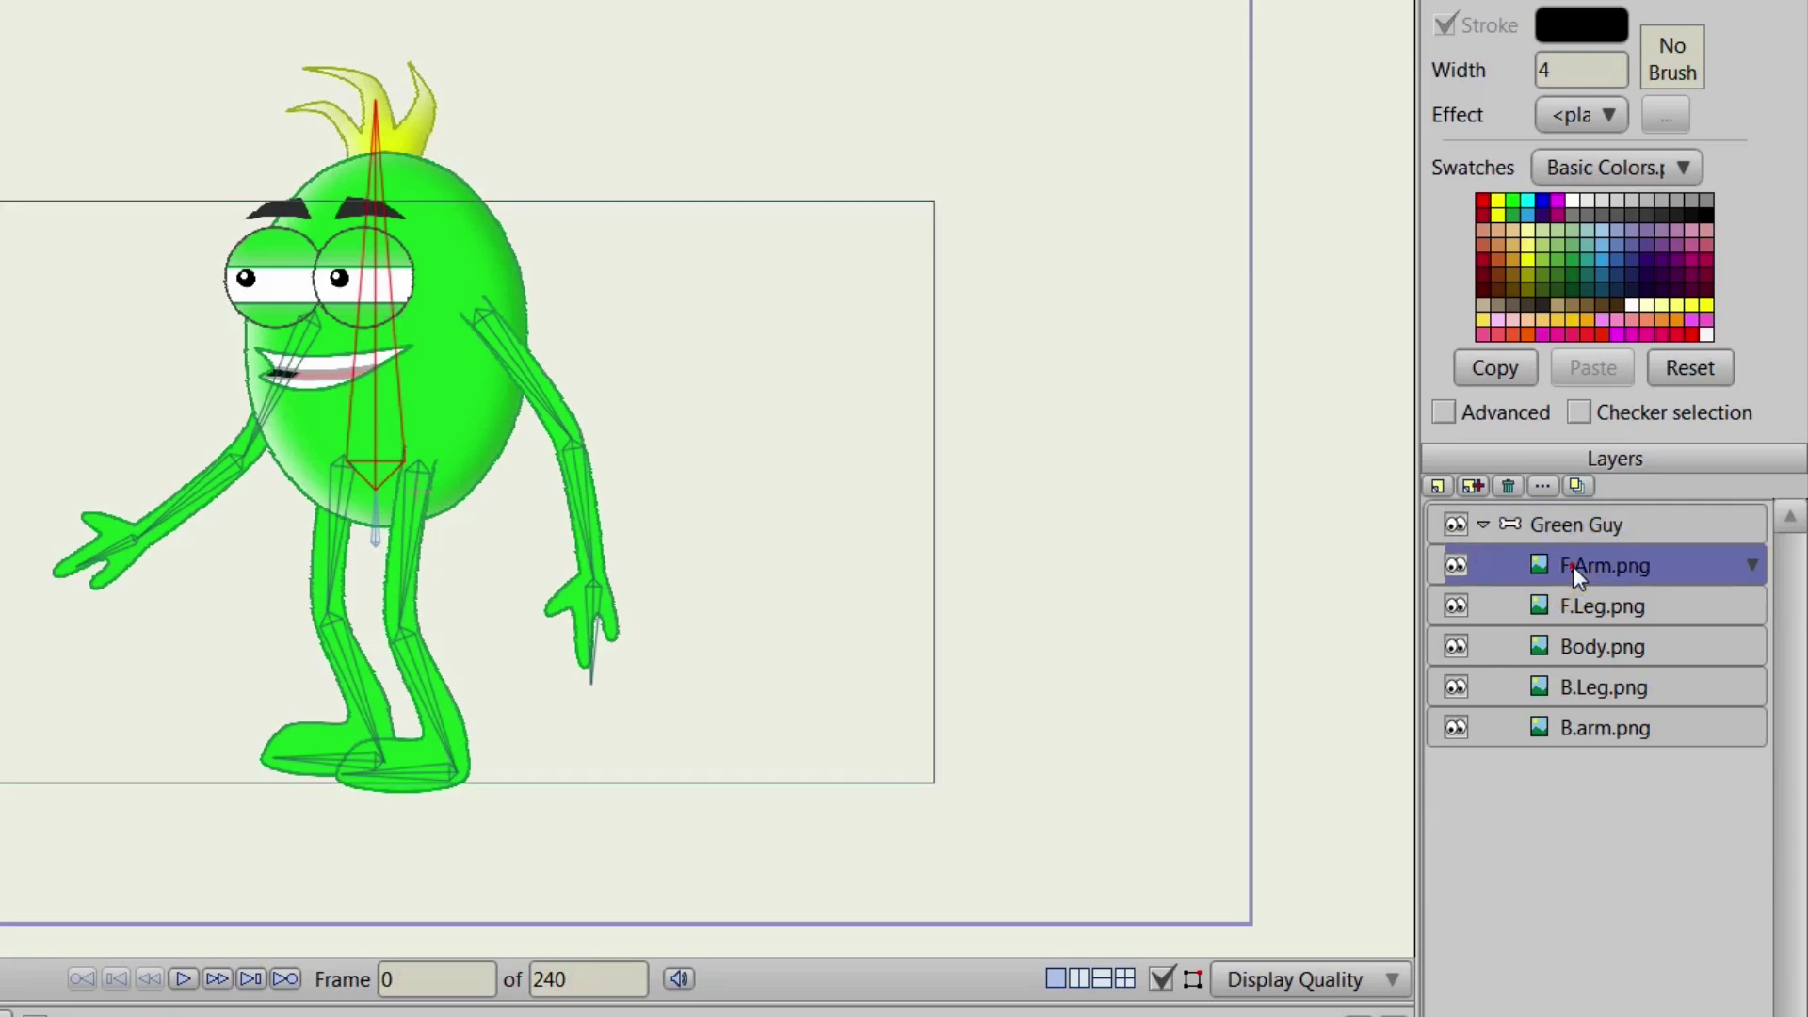
click(707, 450)
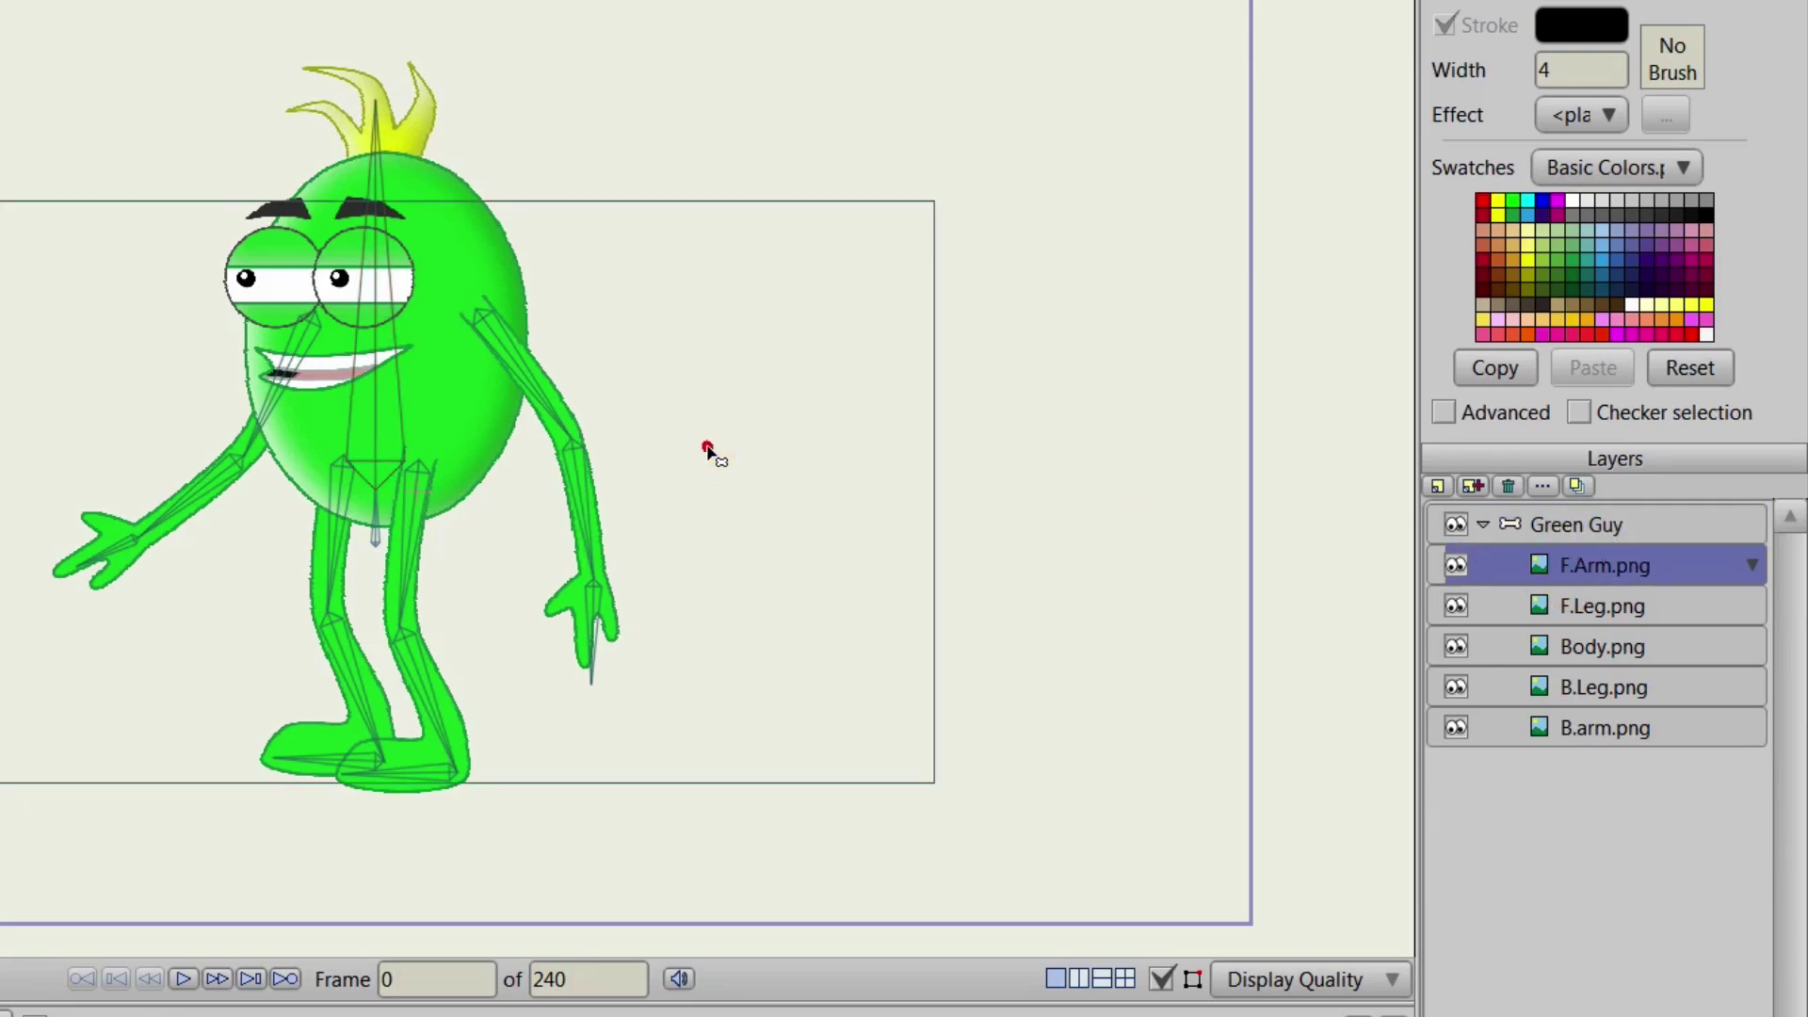
Flexi-bind F.Arm.png to only the front upper arm, forearm and hand bones.
click(525, 371)
shift+click(567, 482)
shift+click(603, 622)
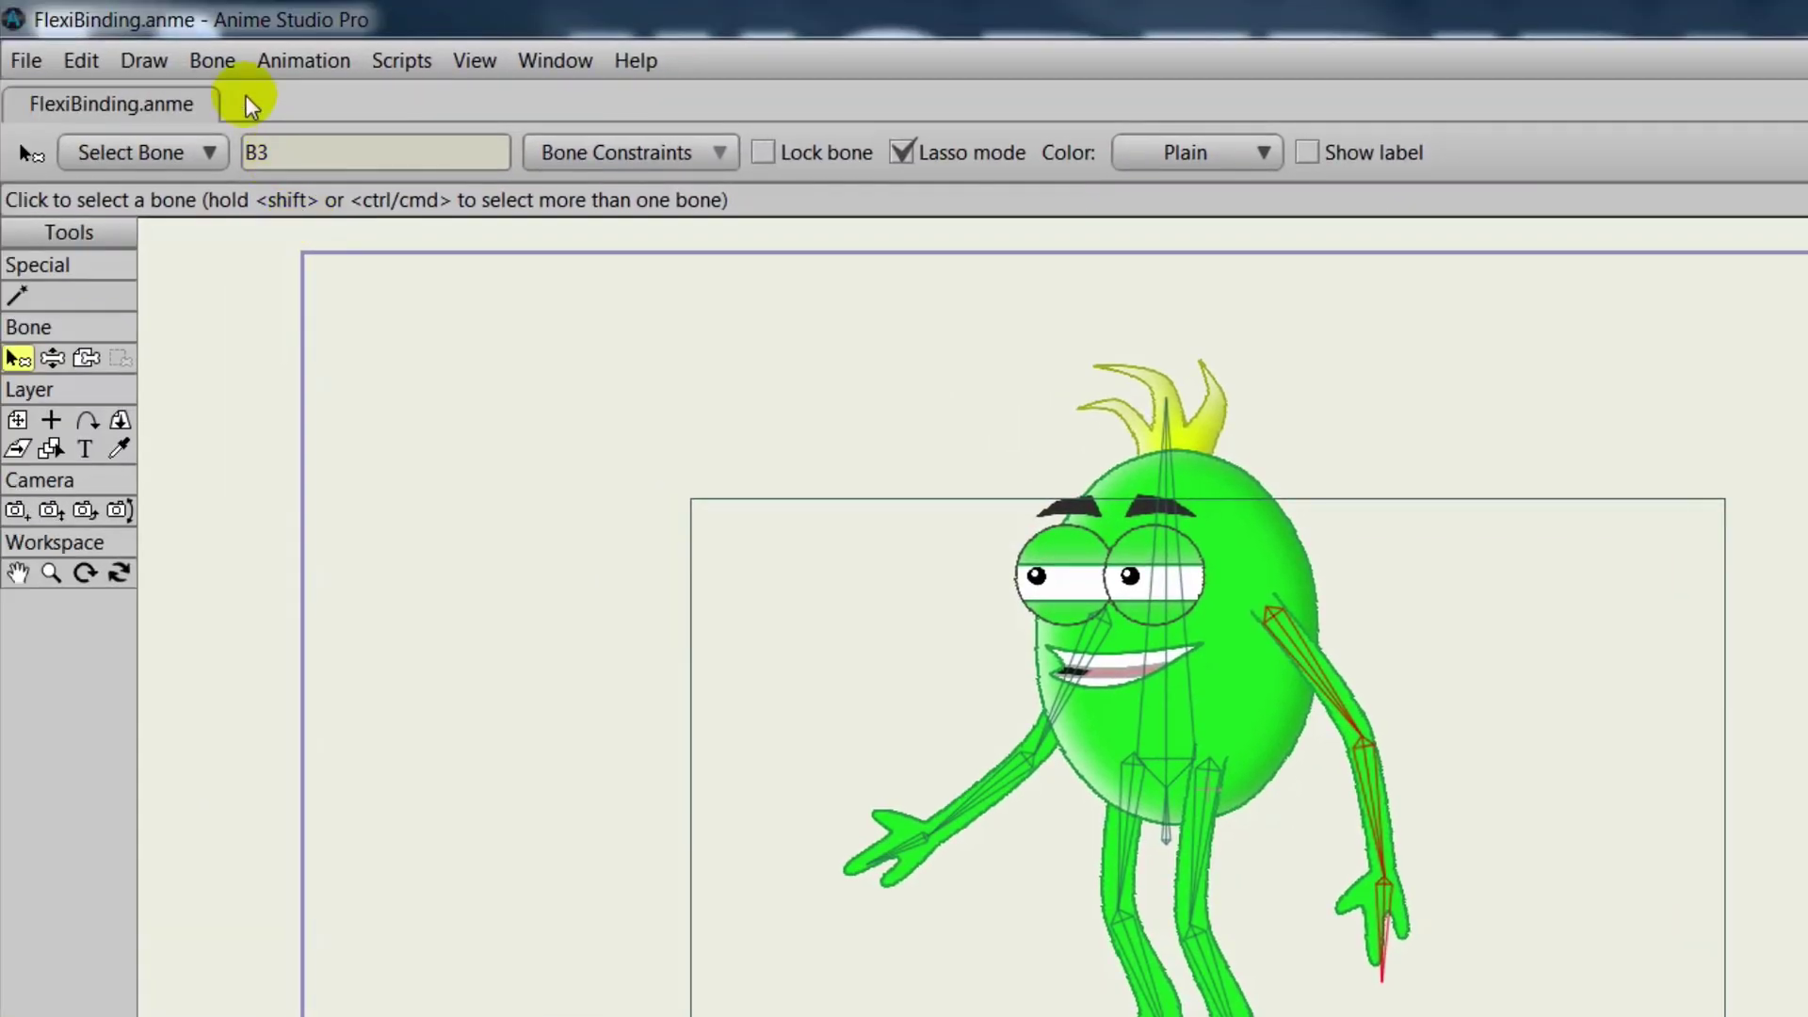
click(224, 64)
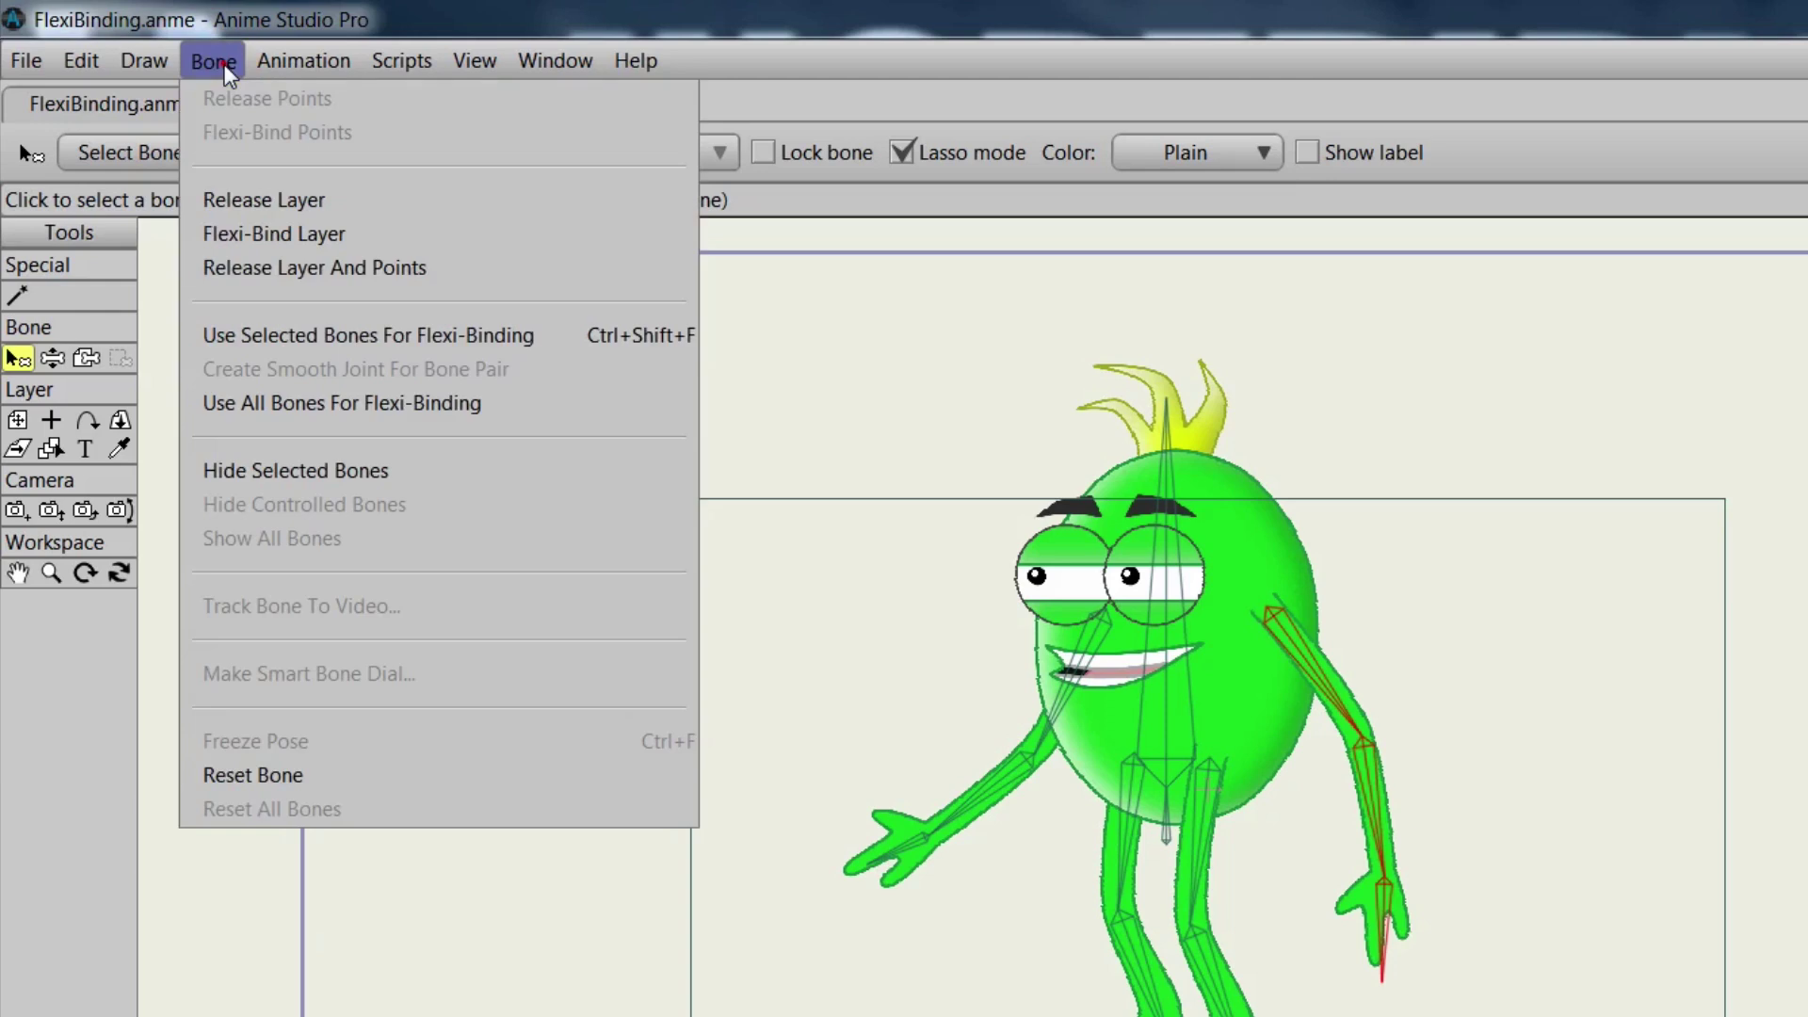
click(276, 336)
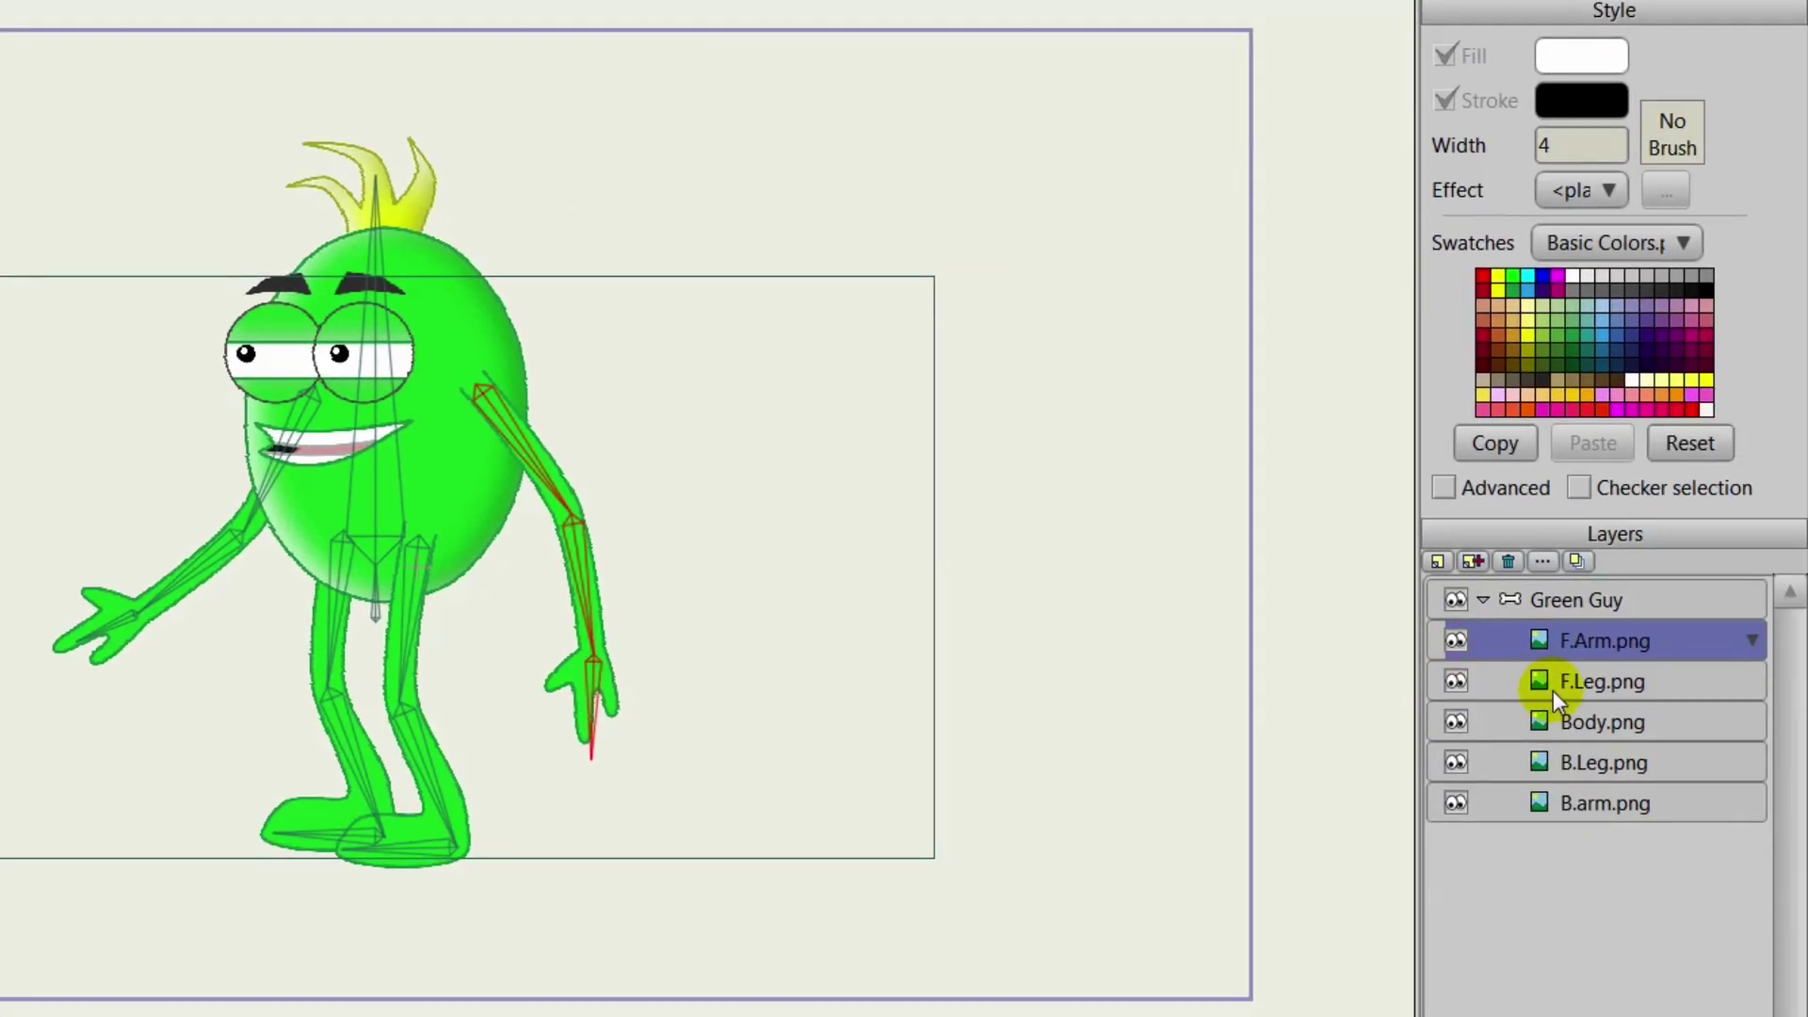
Pick F.Leg.png and apply Use Selected Bones For Flexi-Binding with the front thigh, shin and foot bones selected.
click(1544, 682)
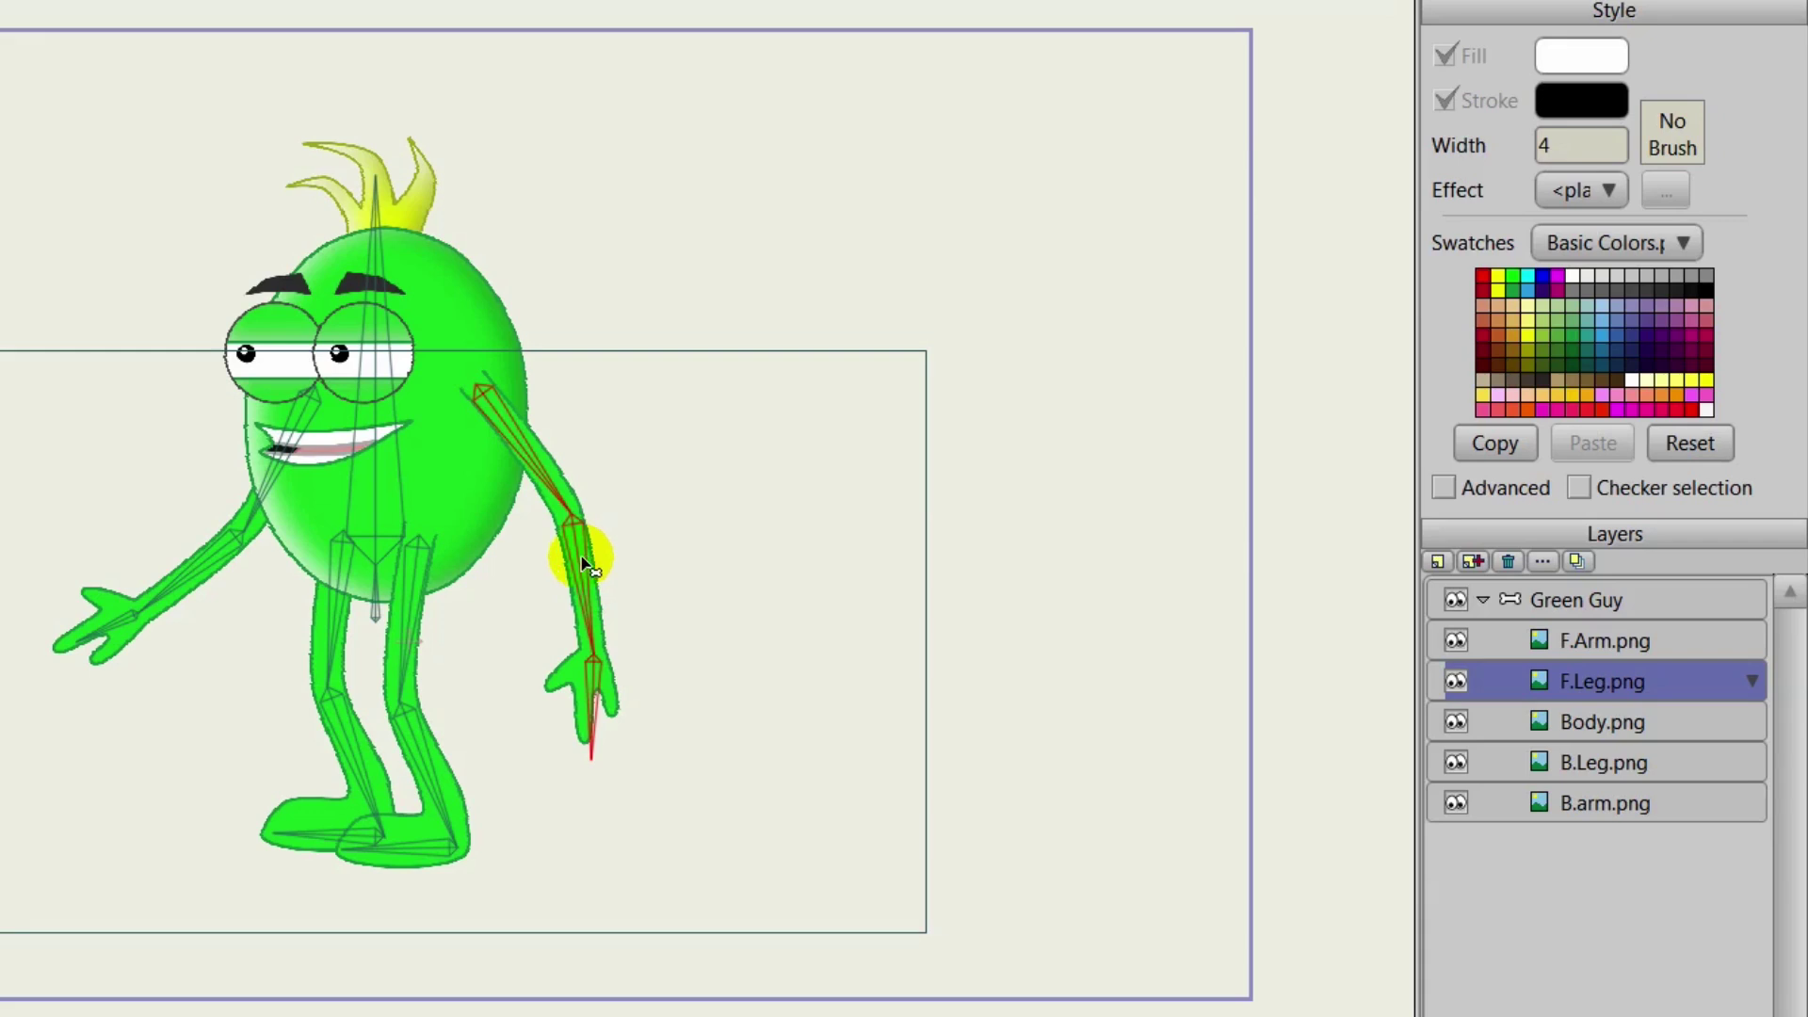
click(466, 640)
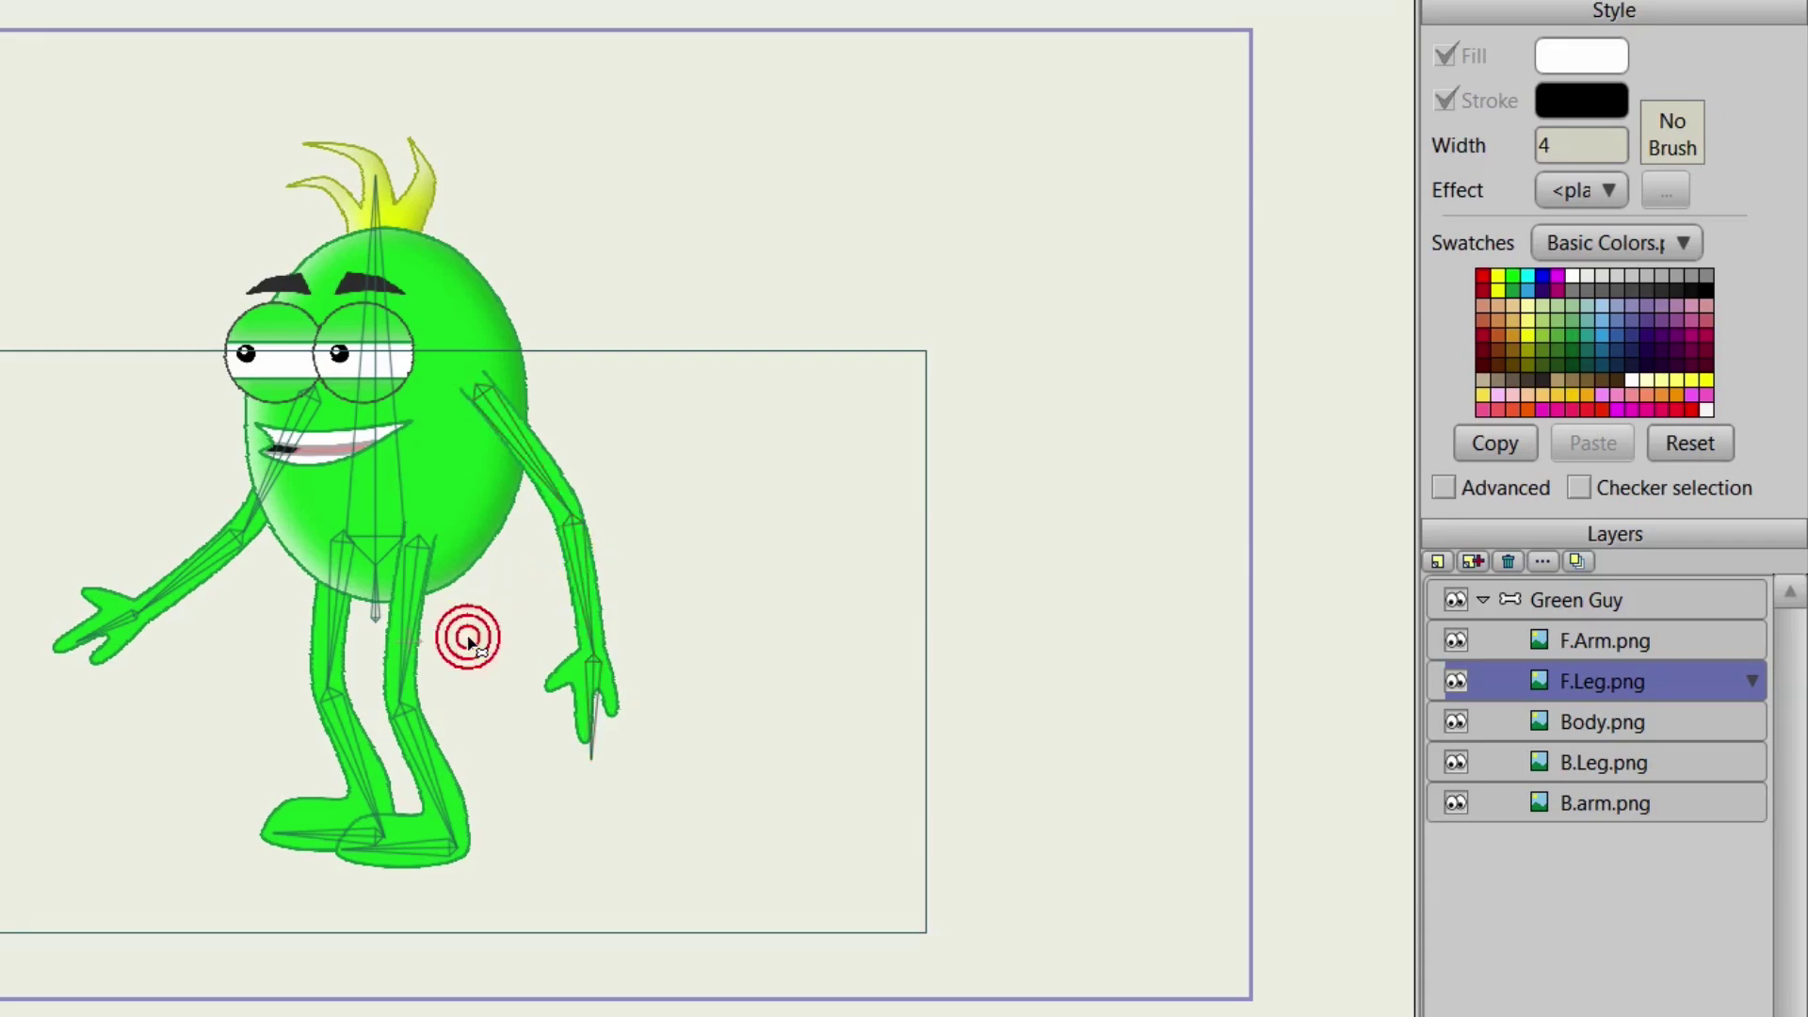
click(419, 592)
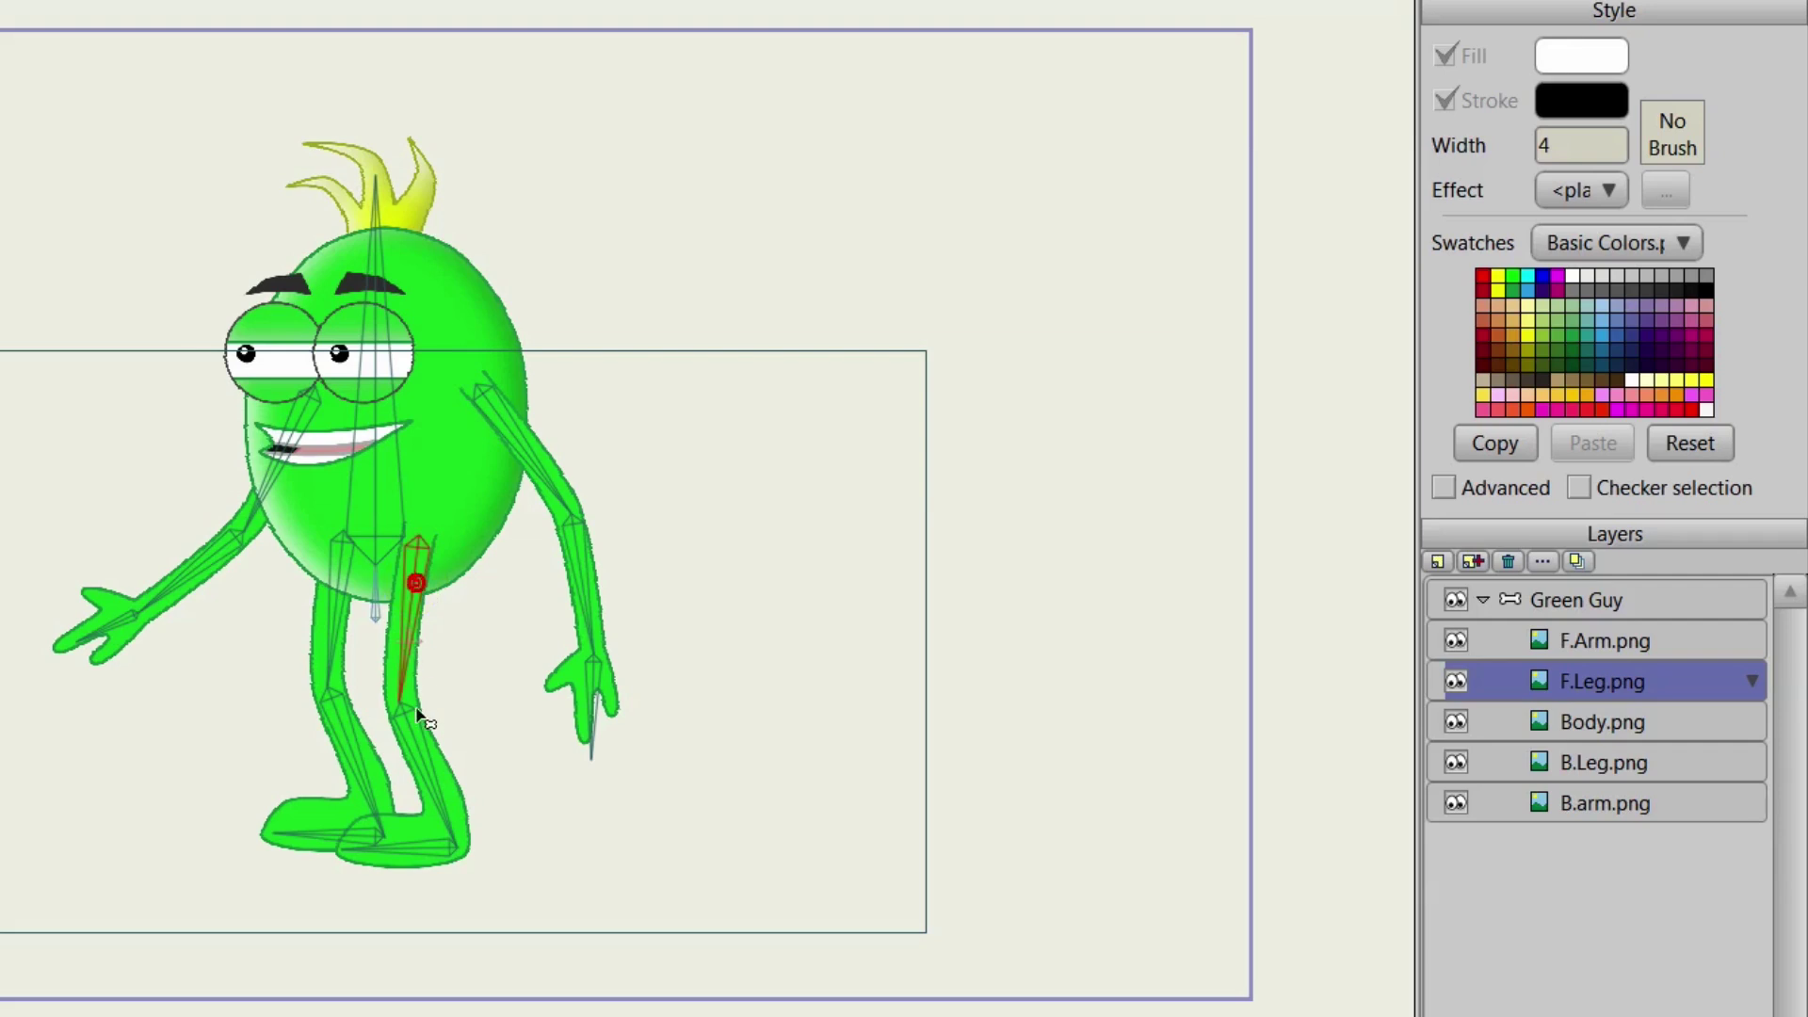
shift+click(424, 735)
shift+click(419, 859)
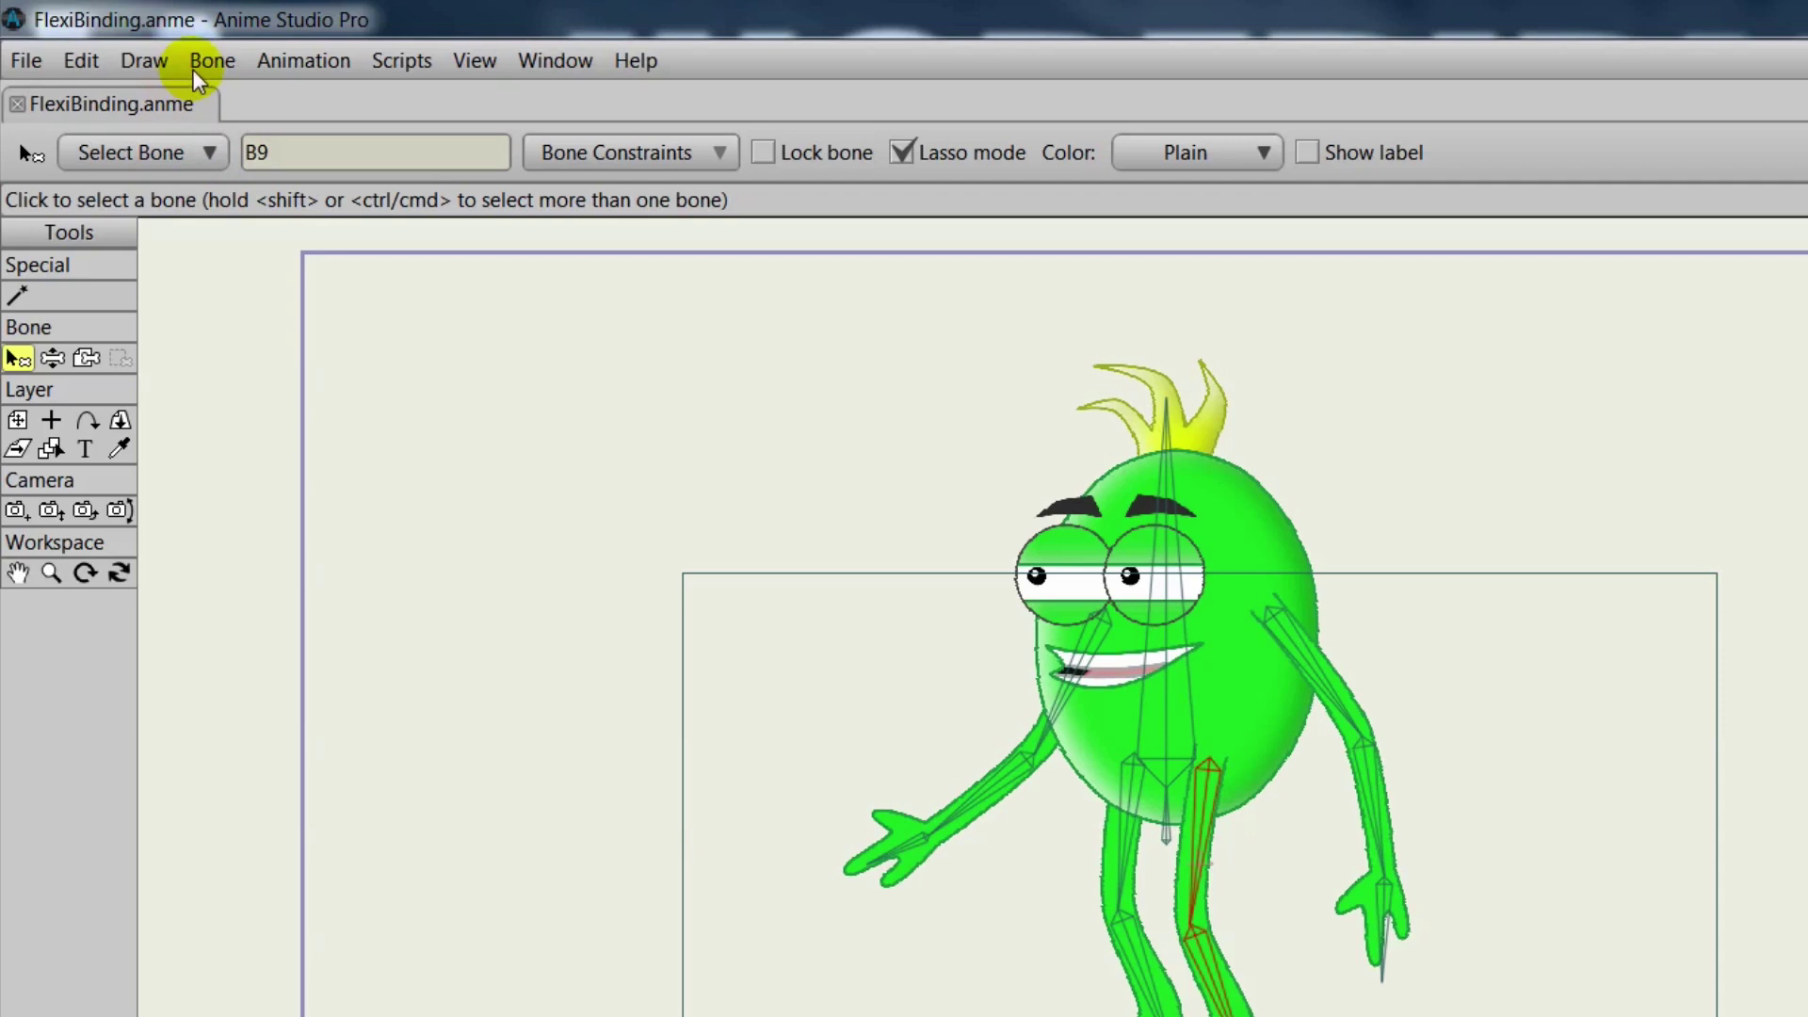
click(209, 62)
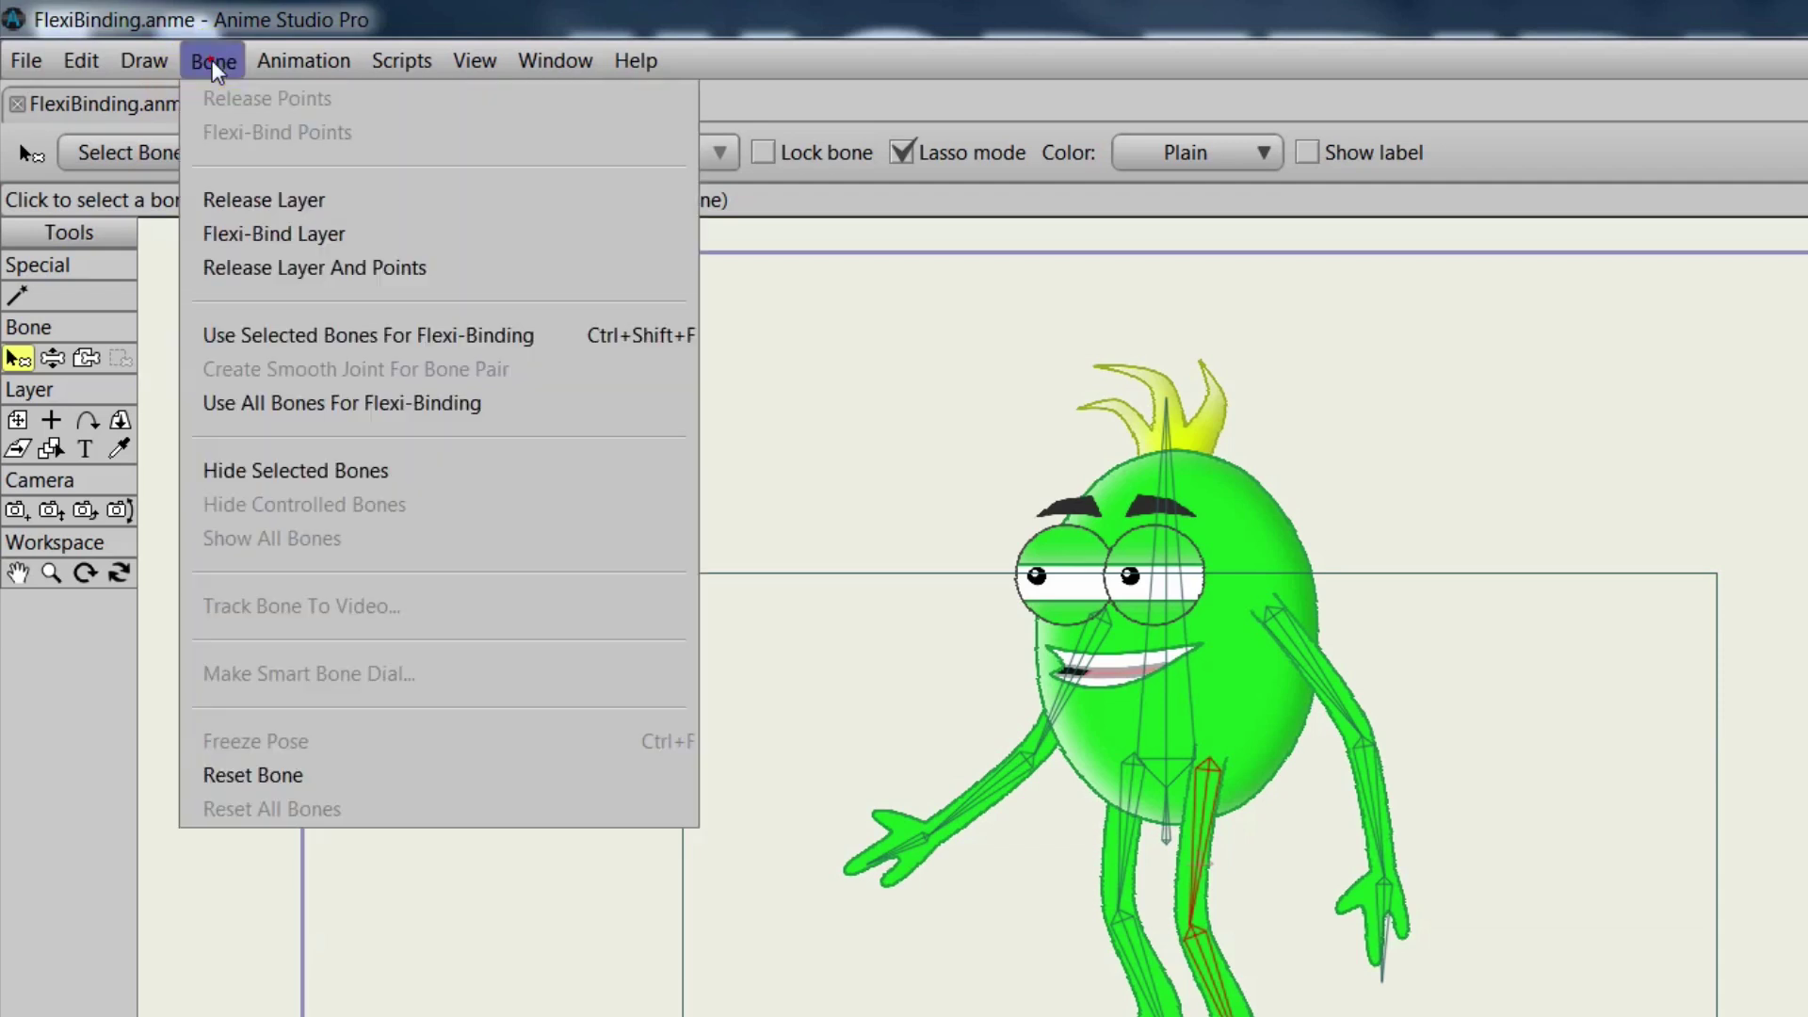
click(258, 344)
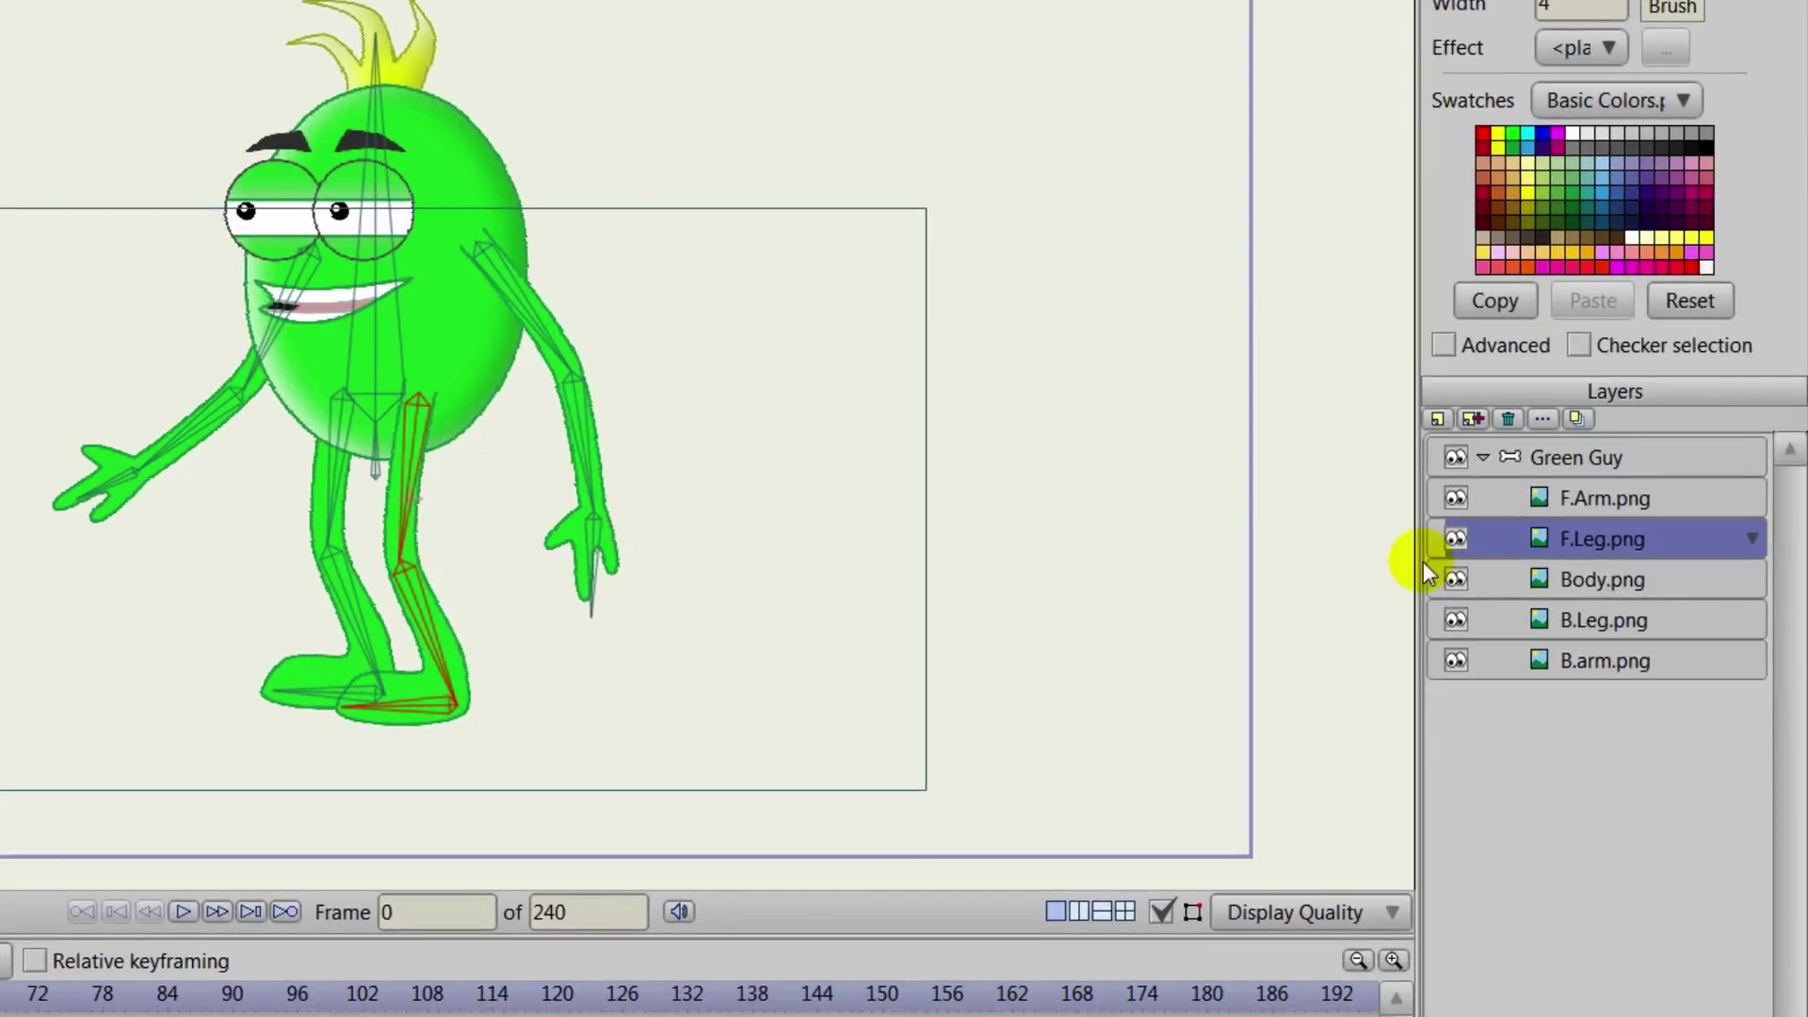
Flexi-bind the Body.png layer to only the central body bone.
click(1584, 582)
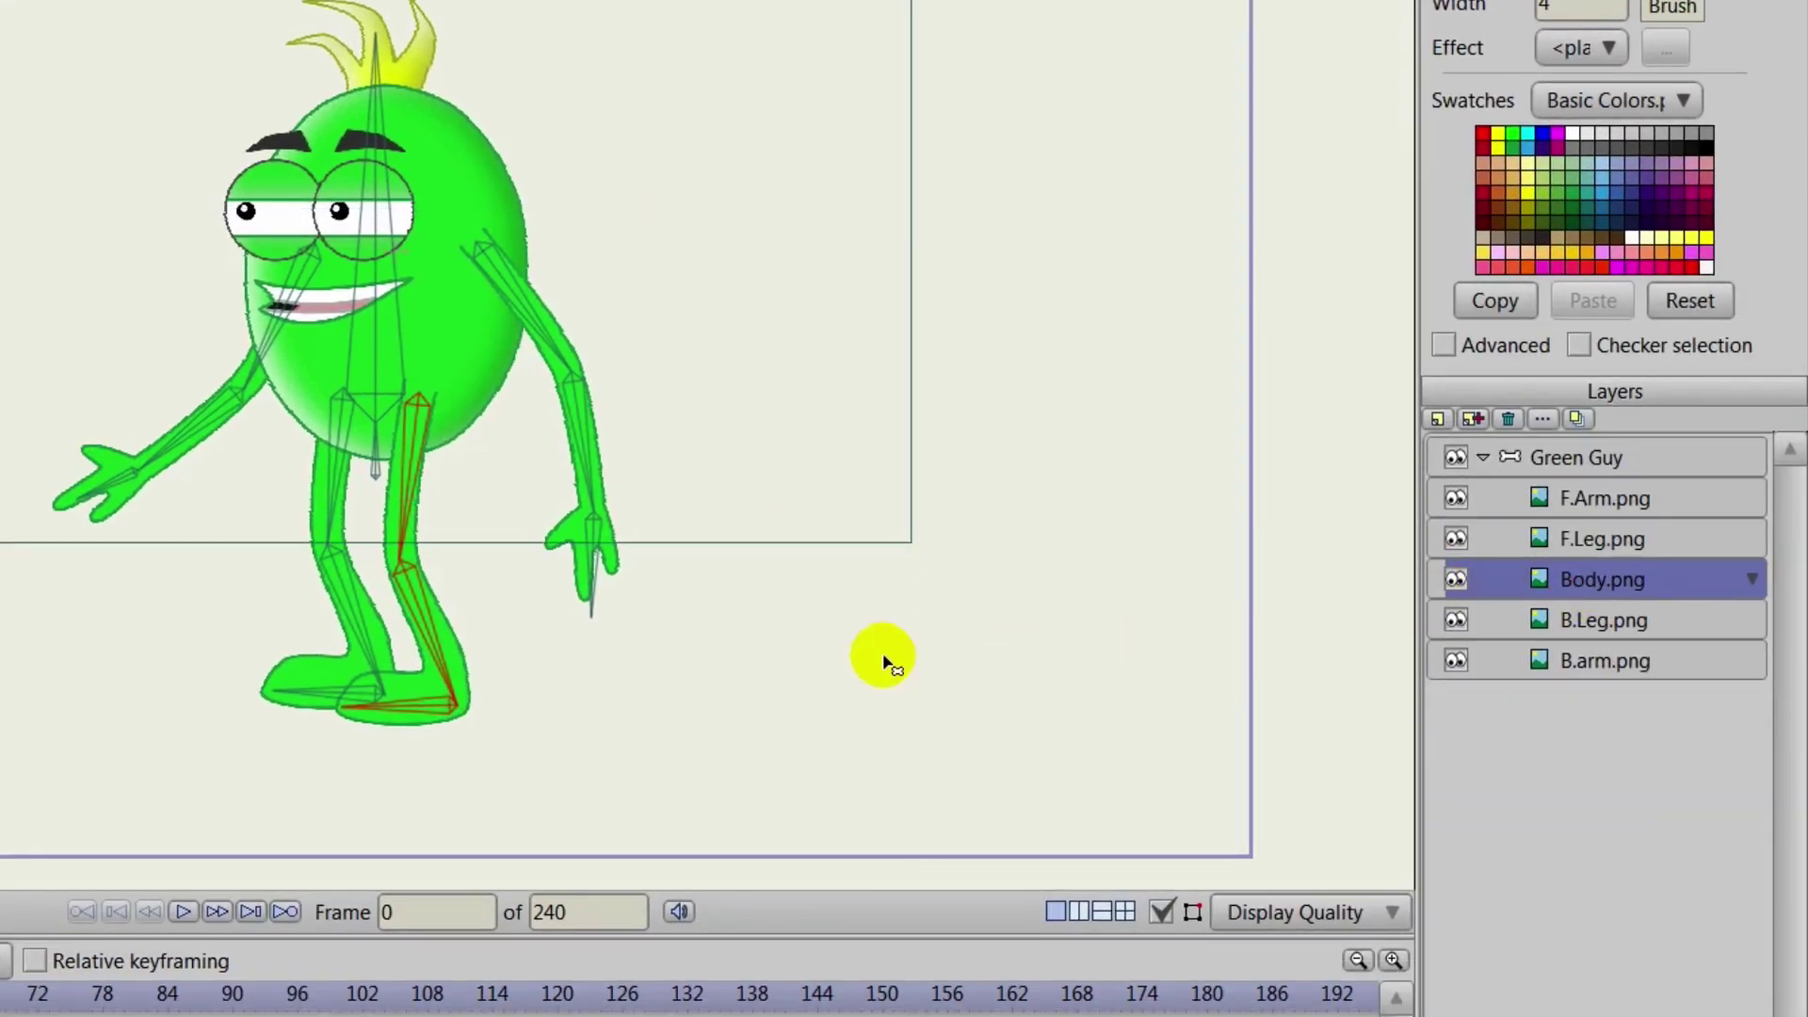
click(513, 617)
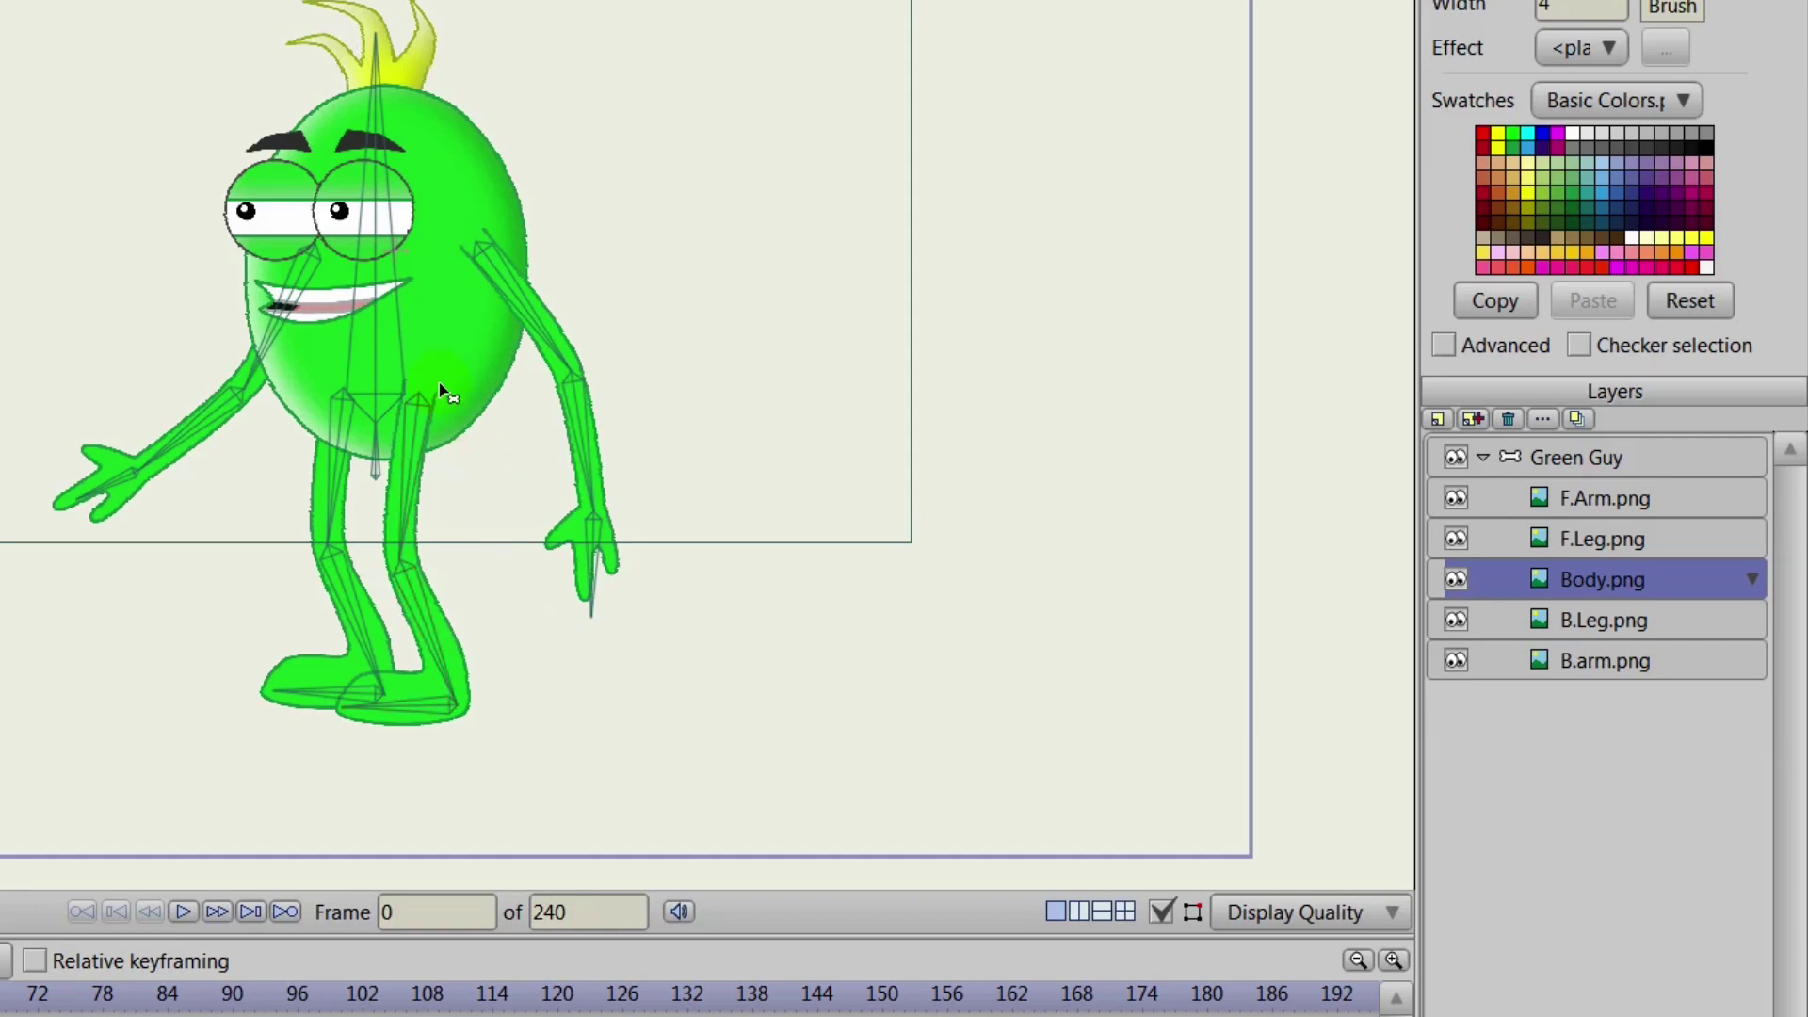
click(380, 321)
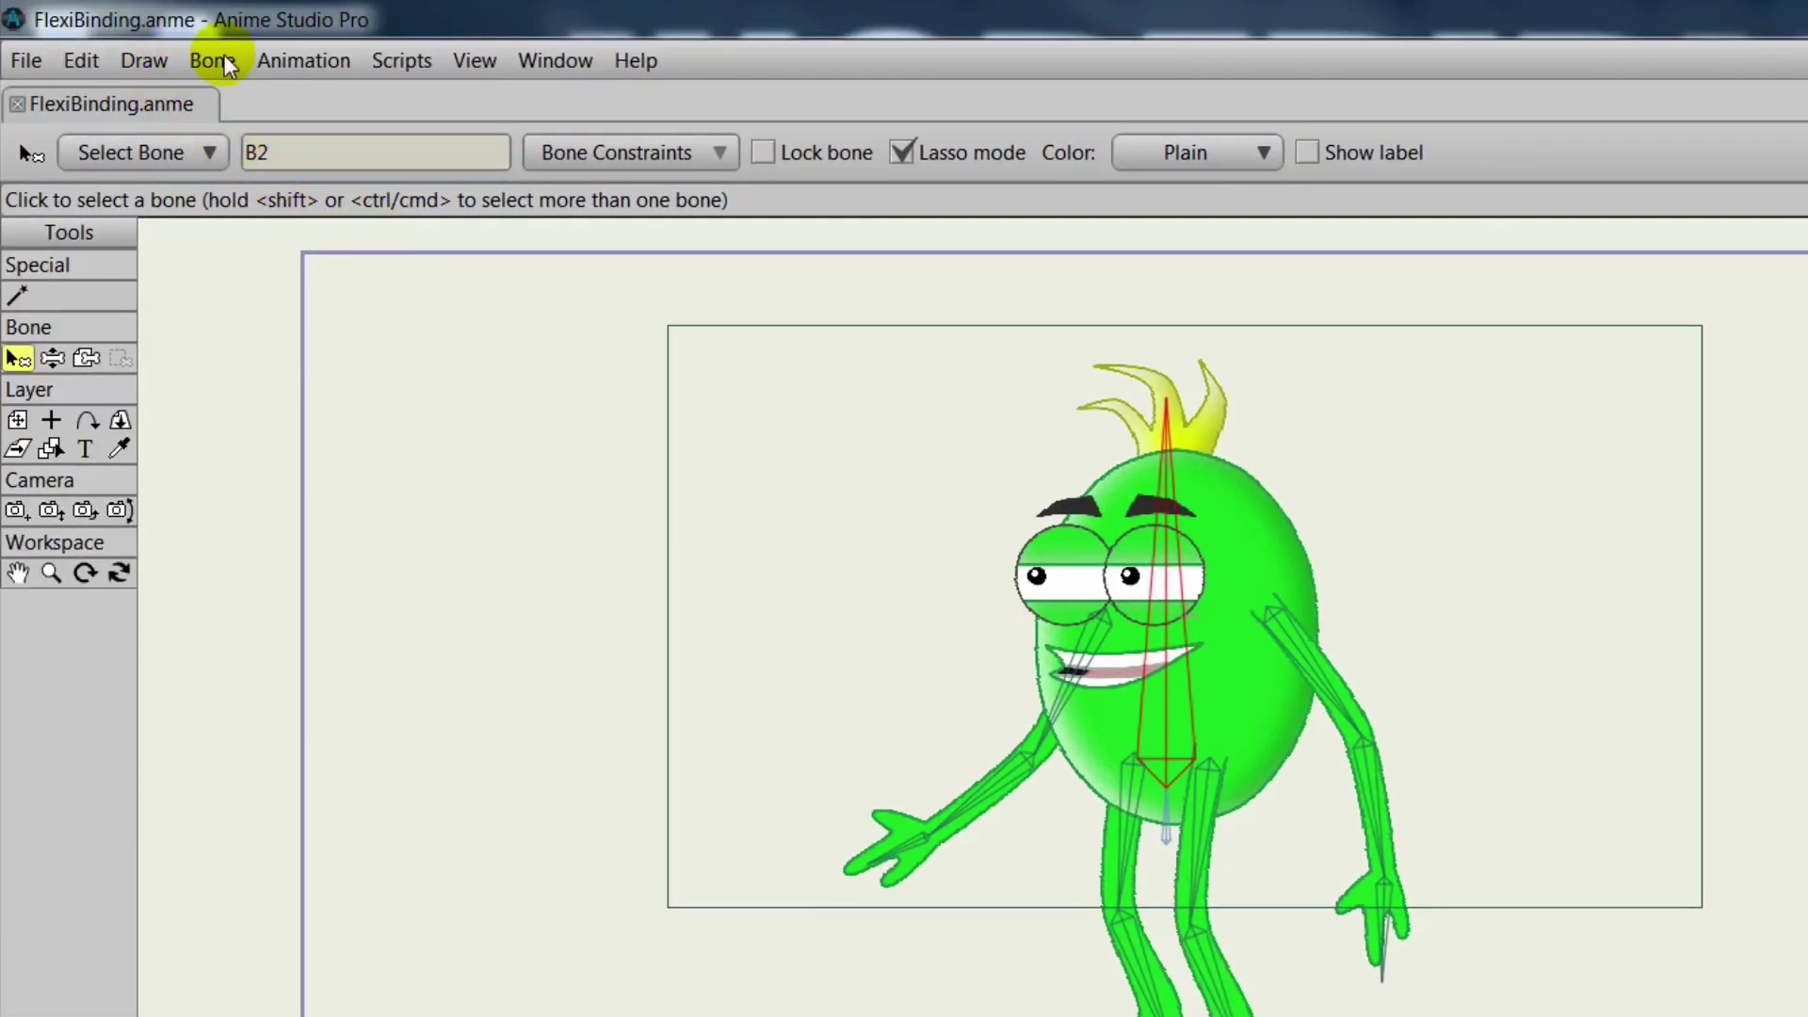
click(213, 60)
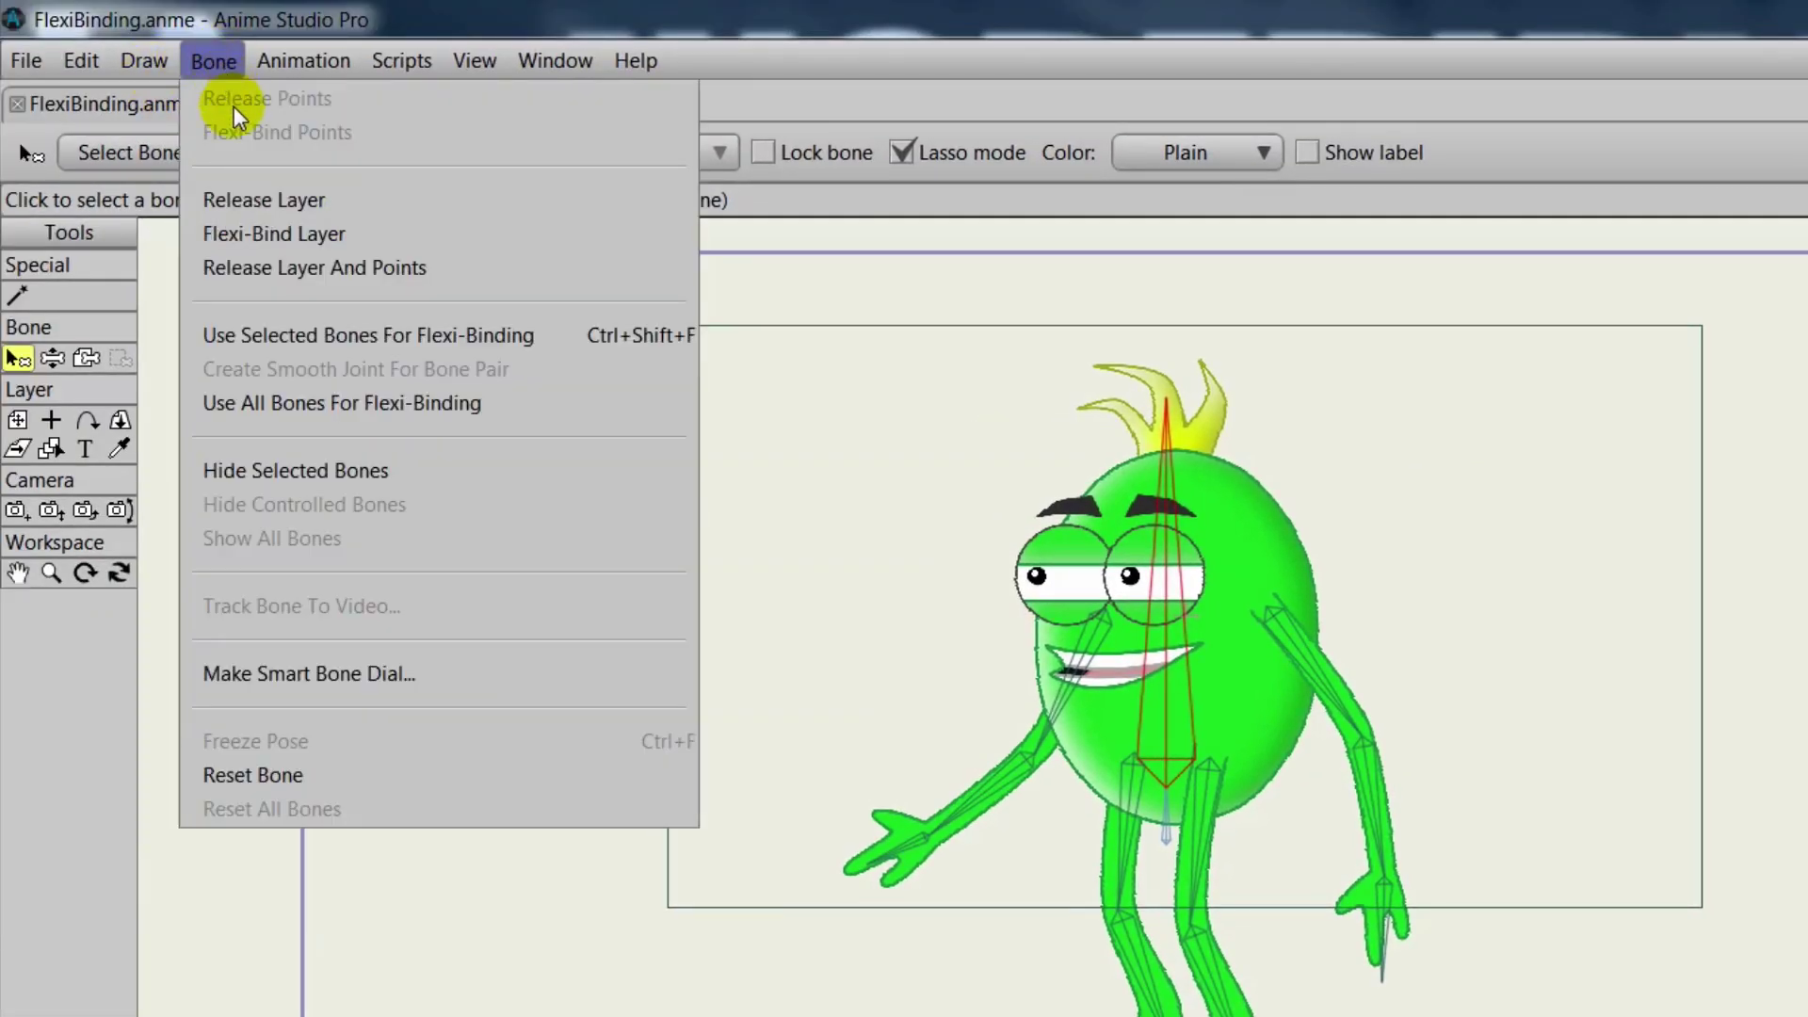
click(280, 341)
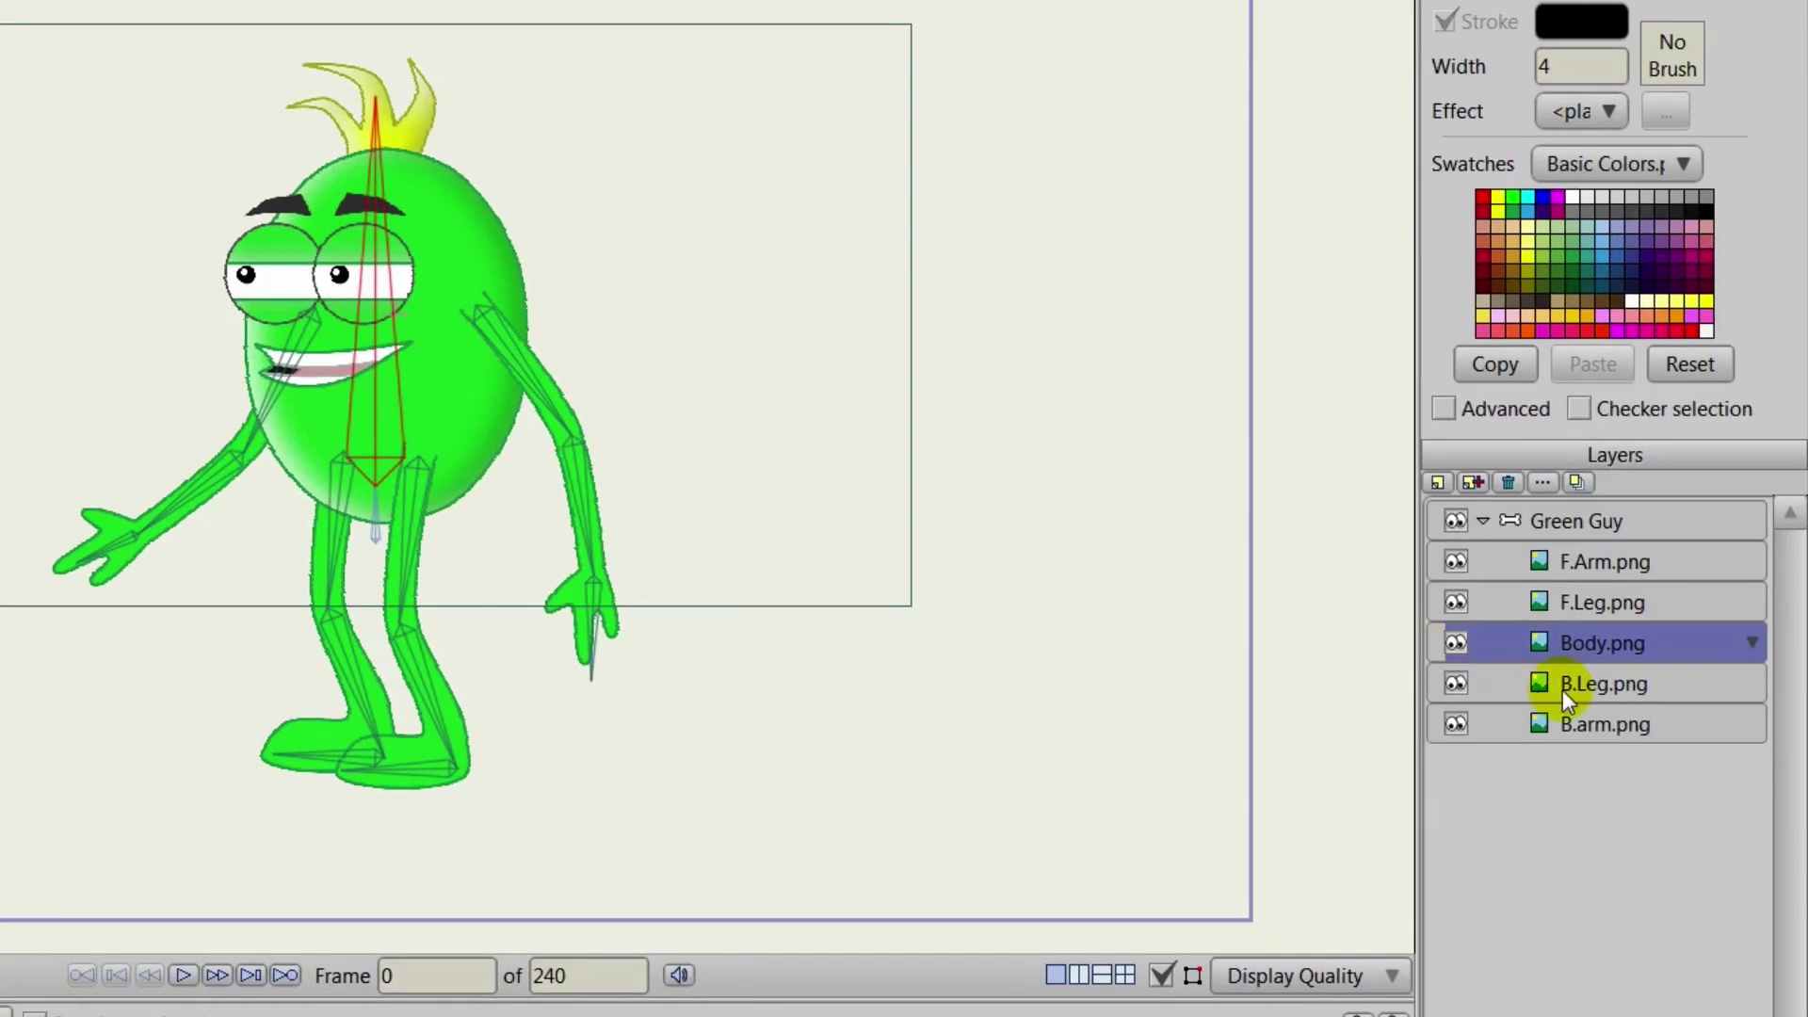
Flexi-bind B.Leg.png to only the back thigh, shin and foot bones.
click(1562, 691)
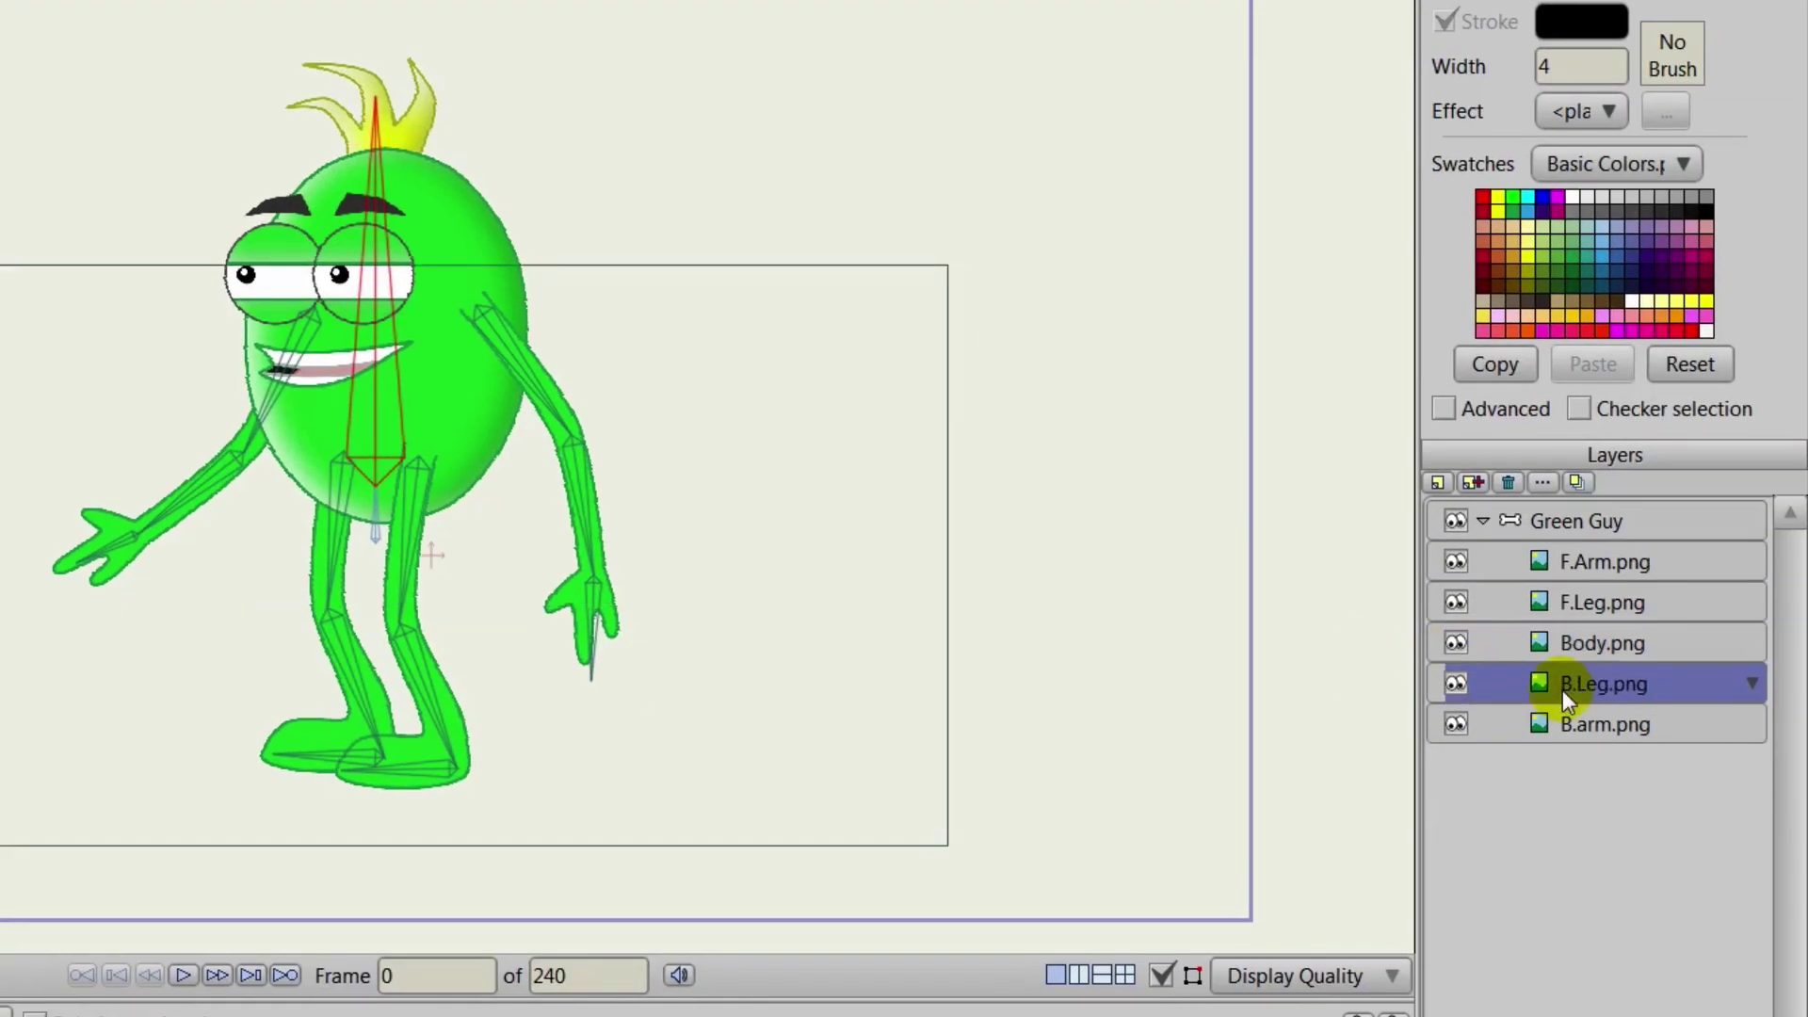
click(453, 551)
click(337, 528)
shift+click(340, 642)
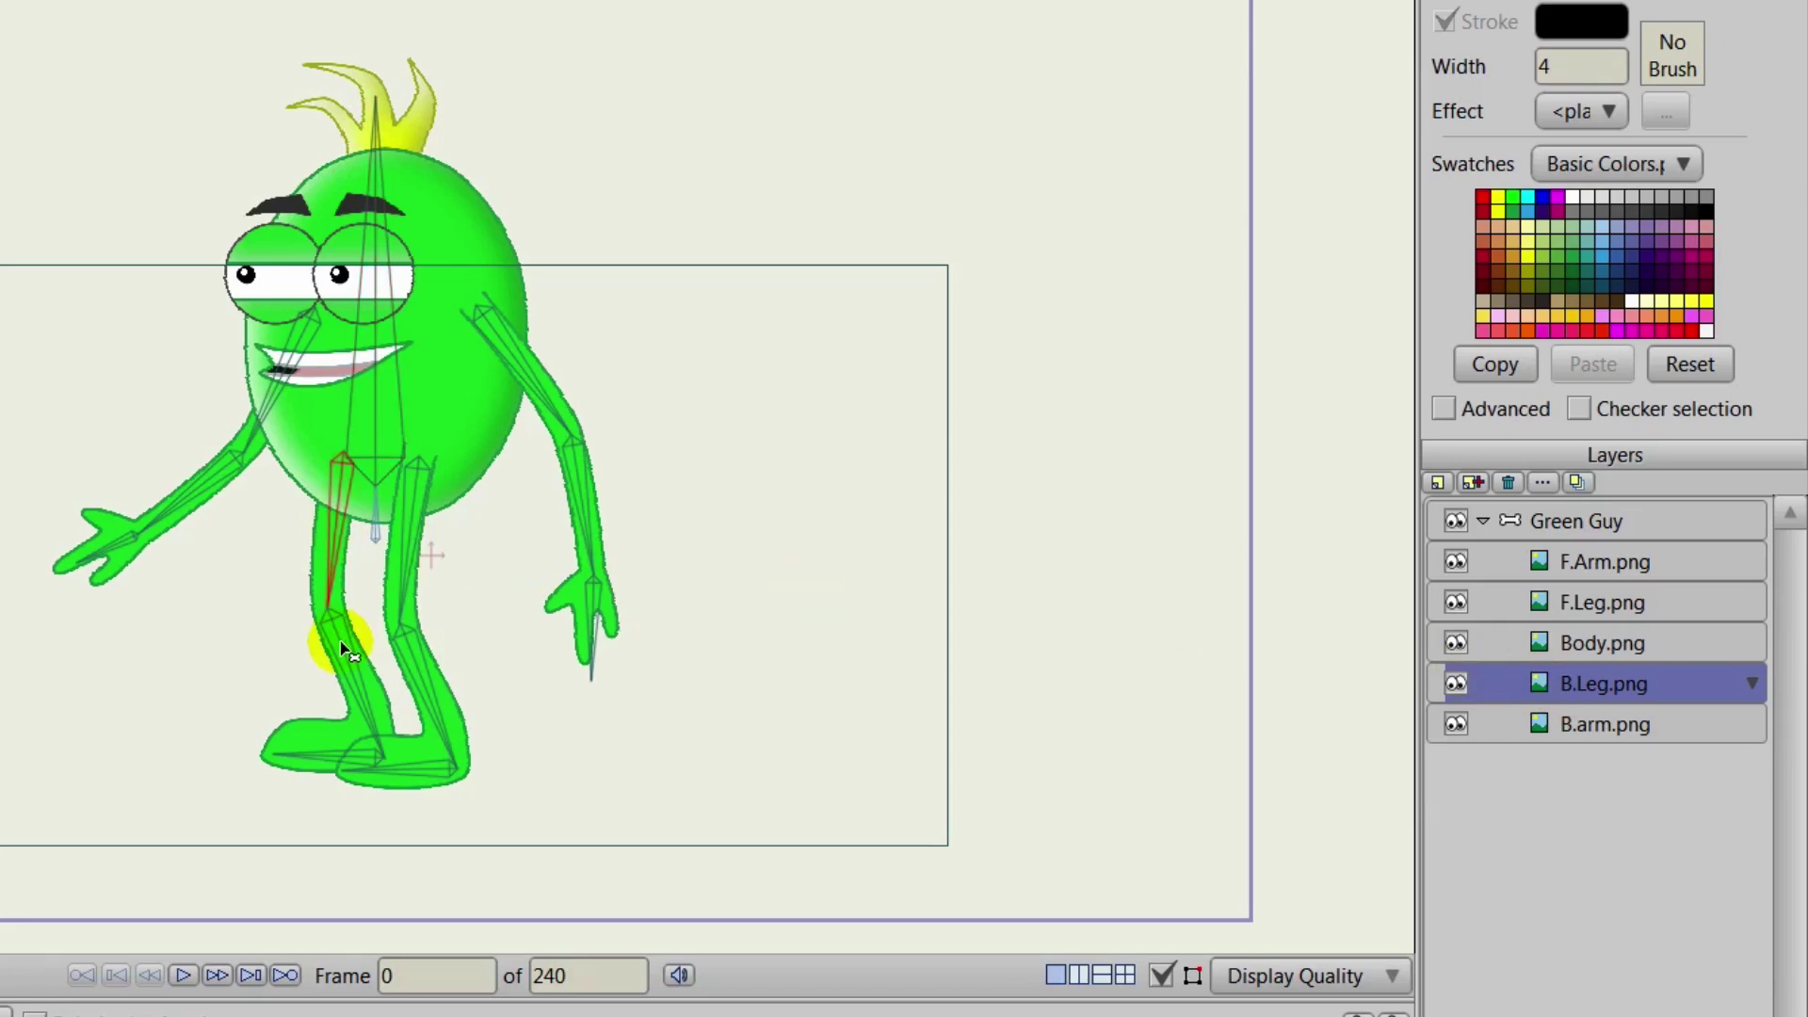
shift+click(304, 751)
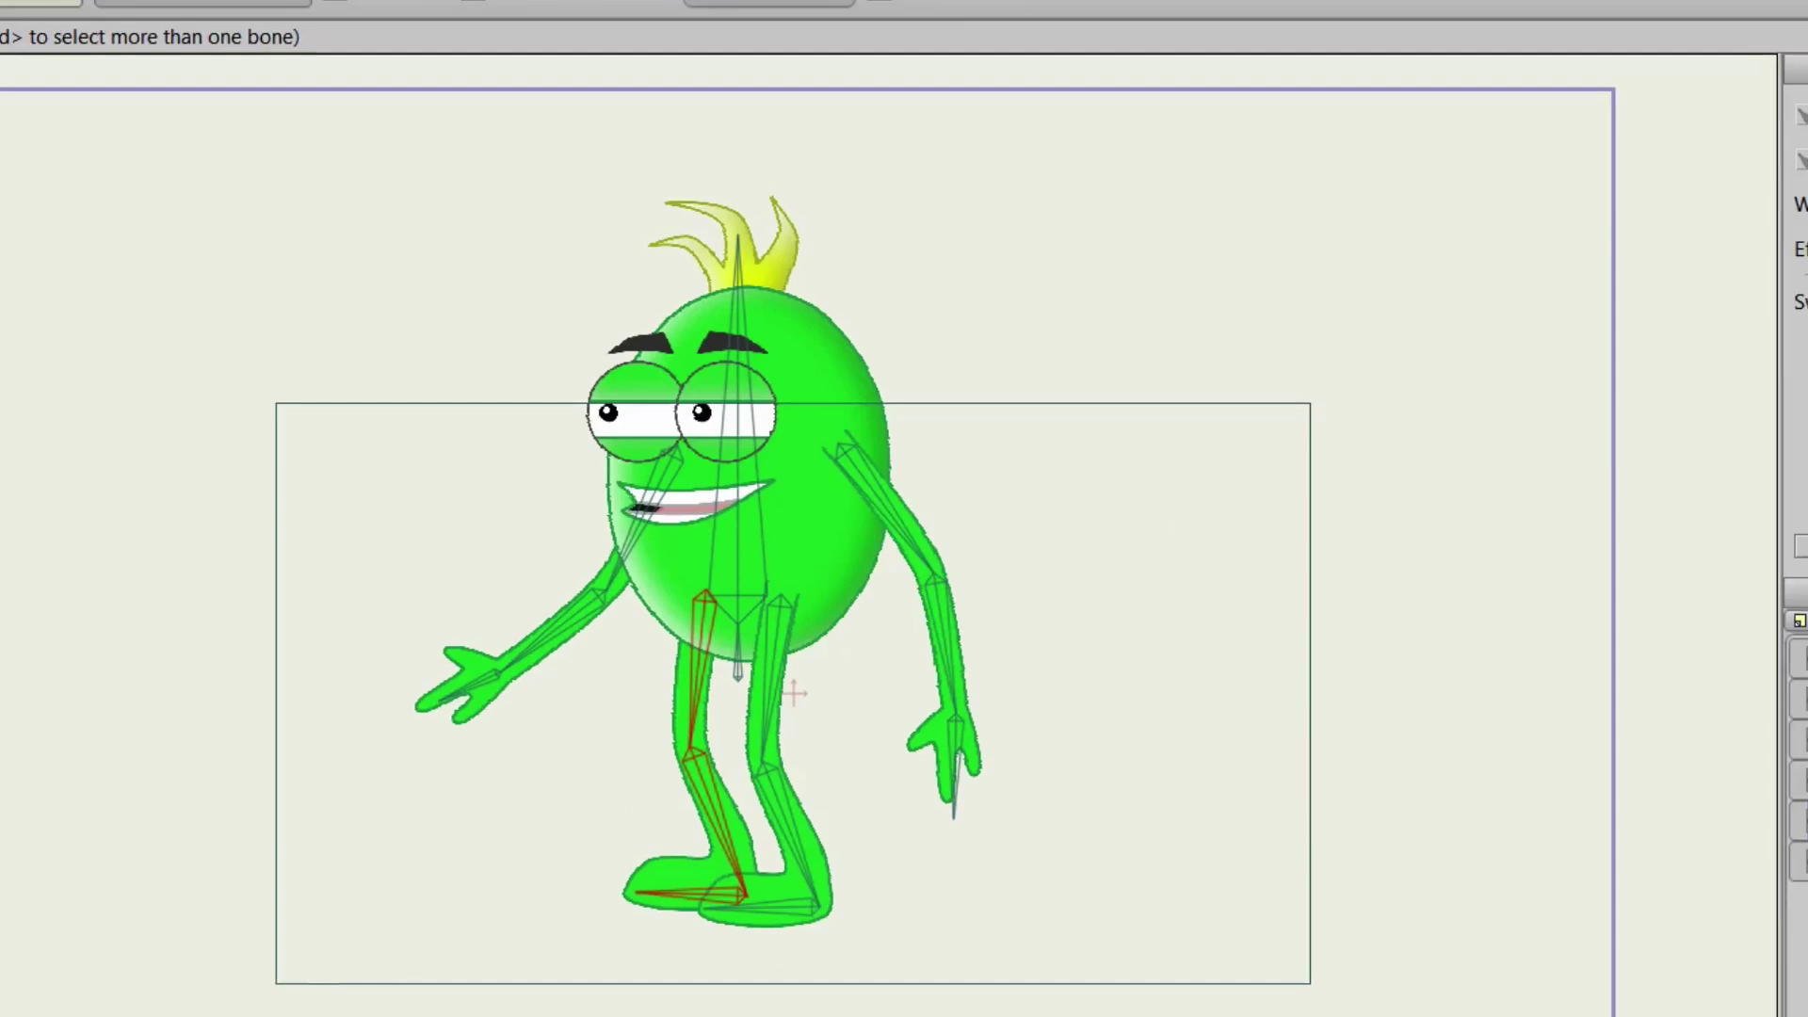
click(207, 61)
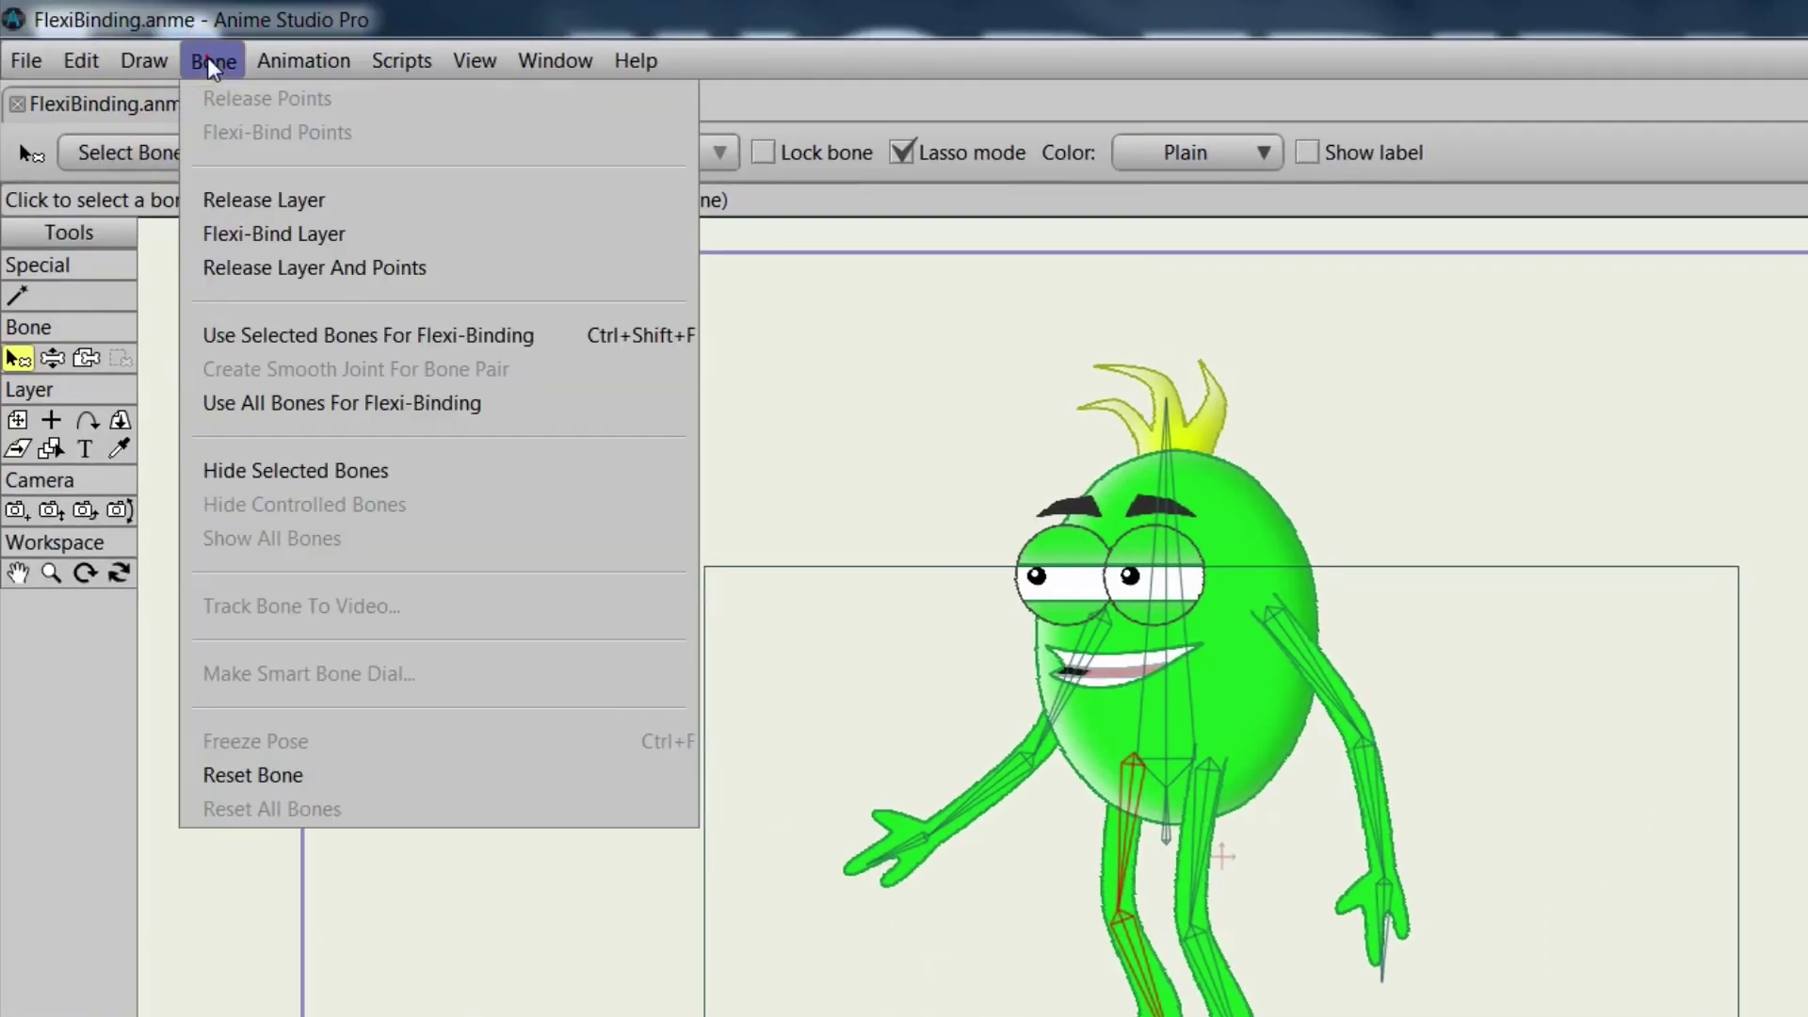
click(291, 341)
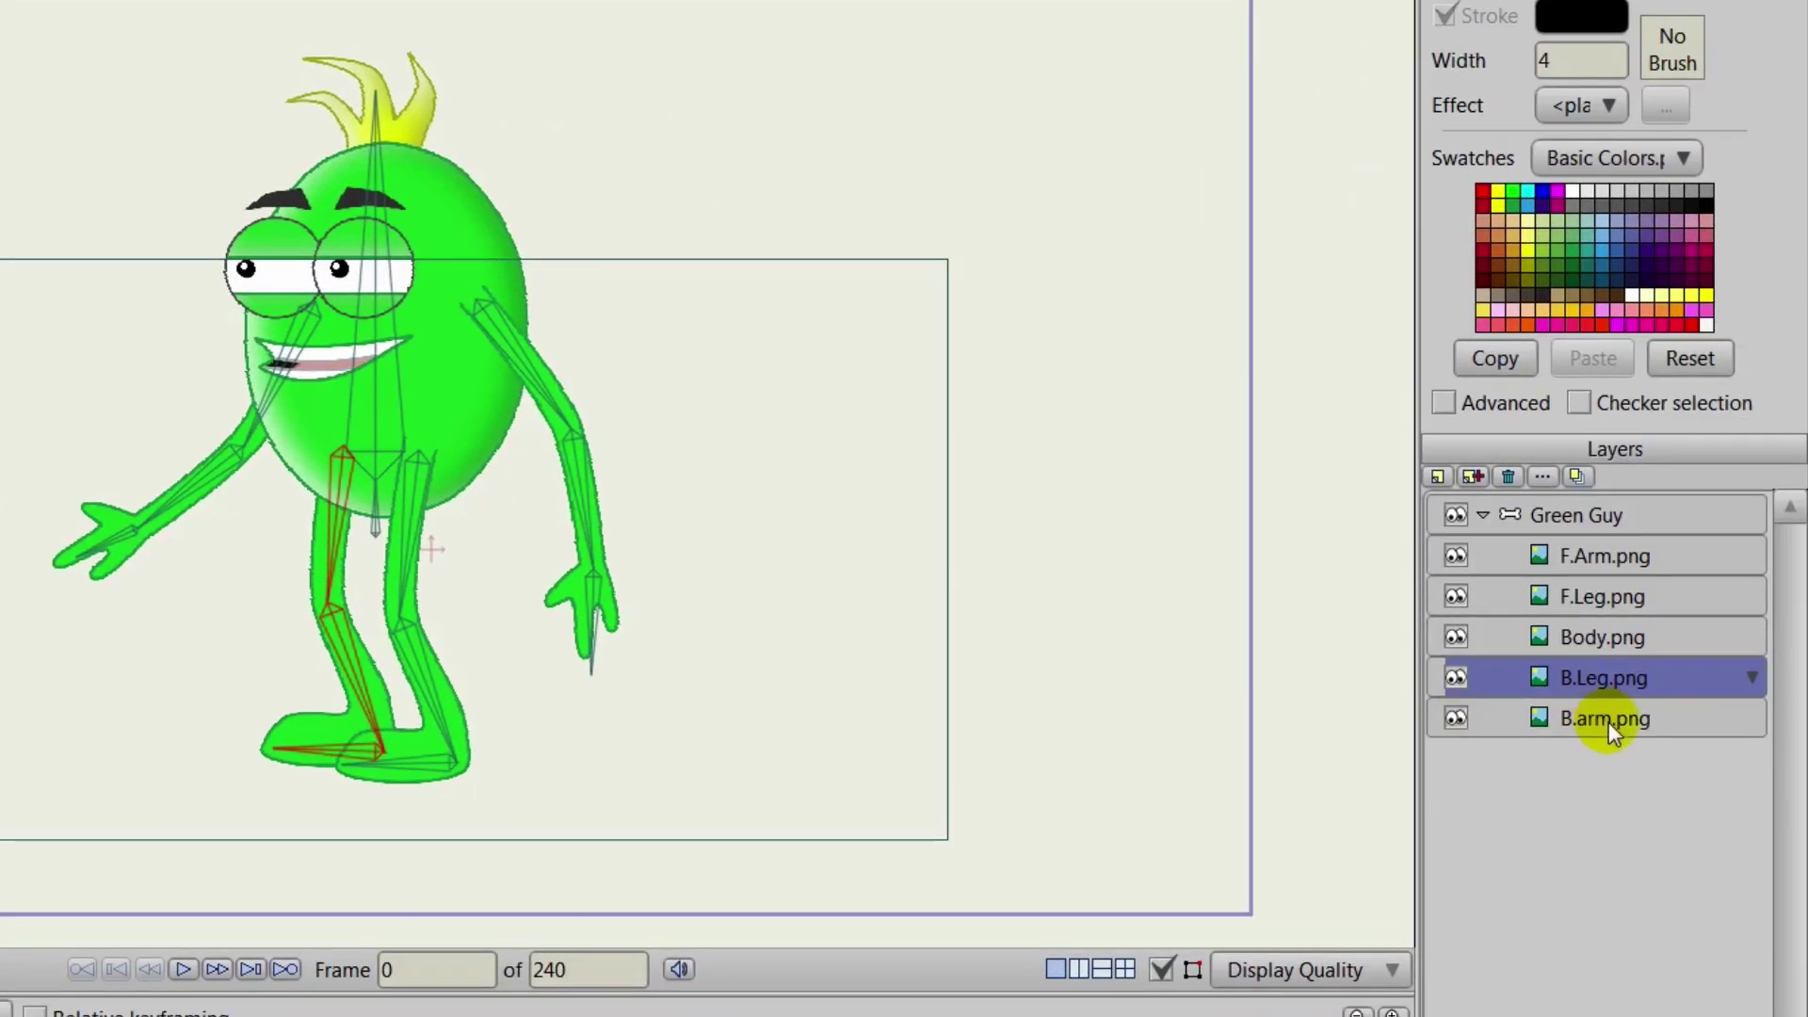
Pick B.arm.png and apply Use Selected Bones For Flexi-Binding with the back upper arm, forearm and hand bones selected.
click(1609, 721)
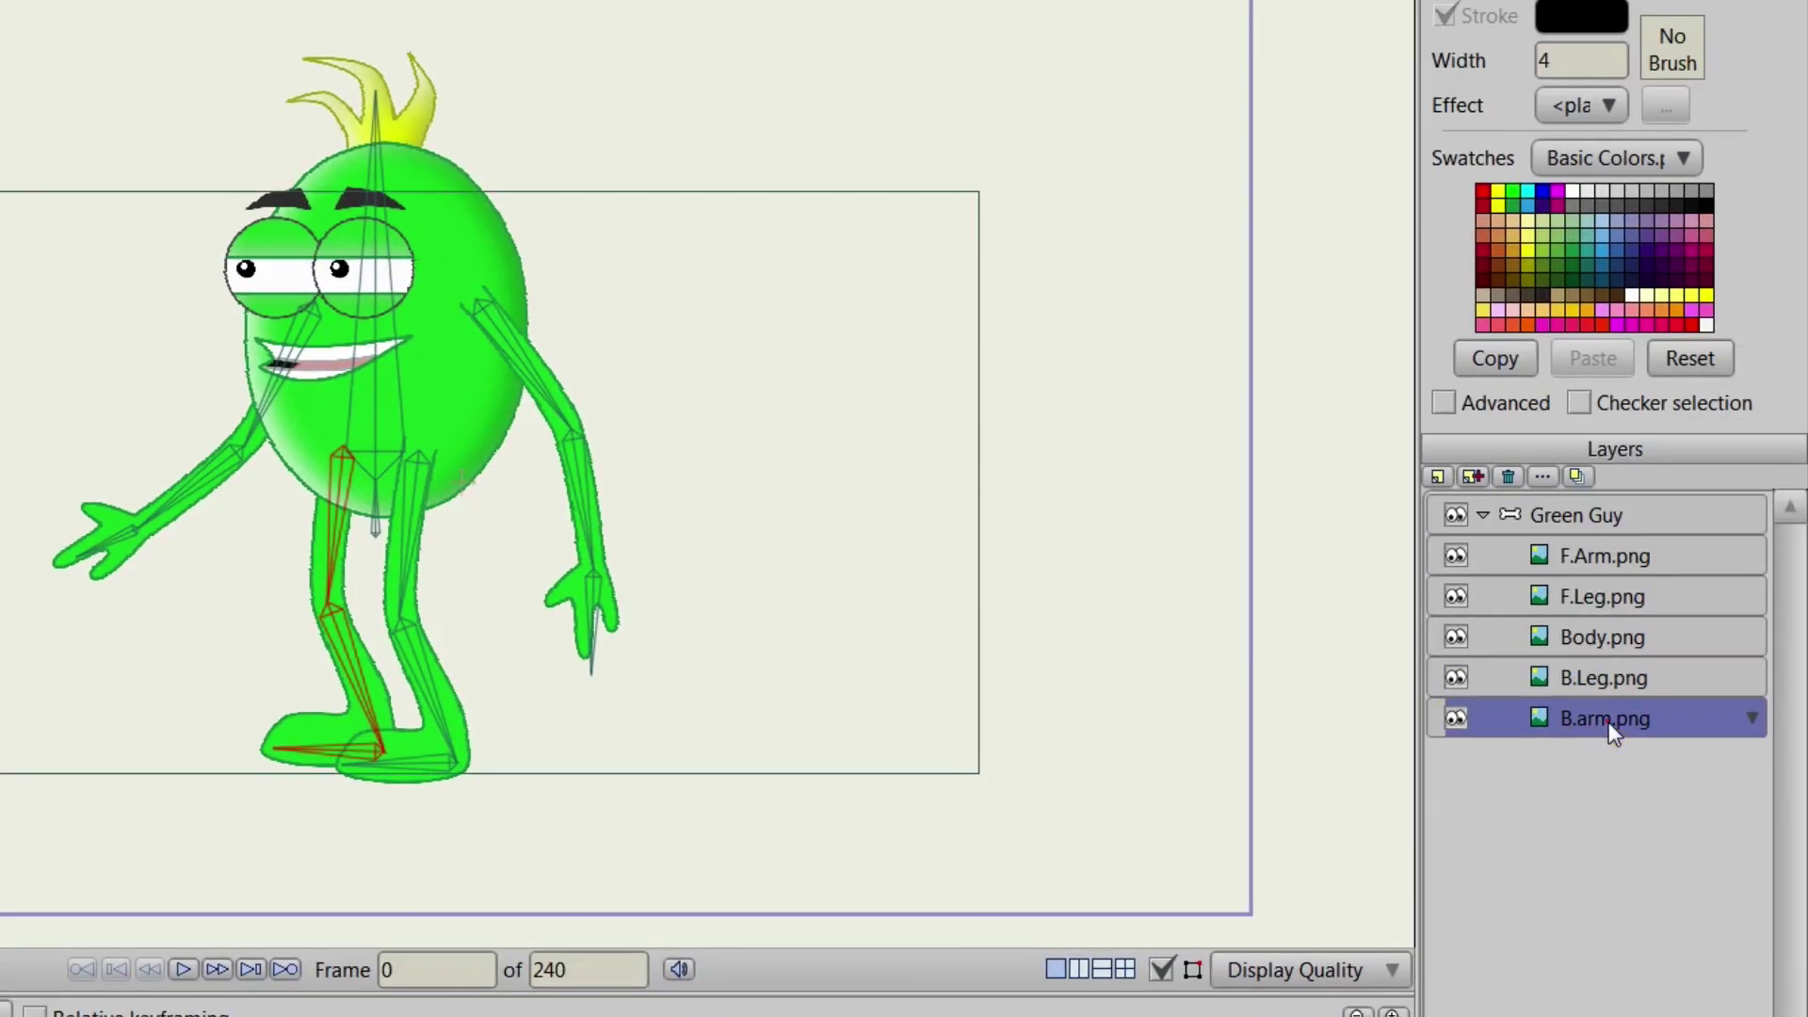
click(822, 676)
click(822, 674)
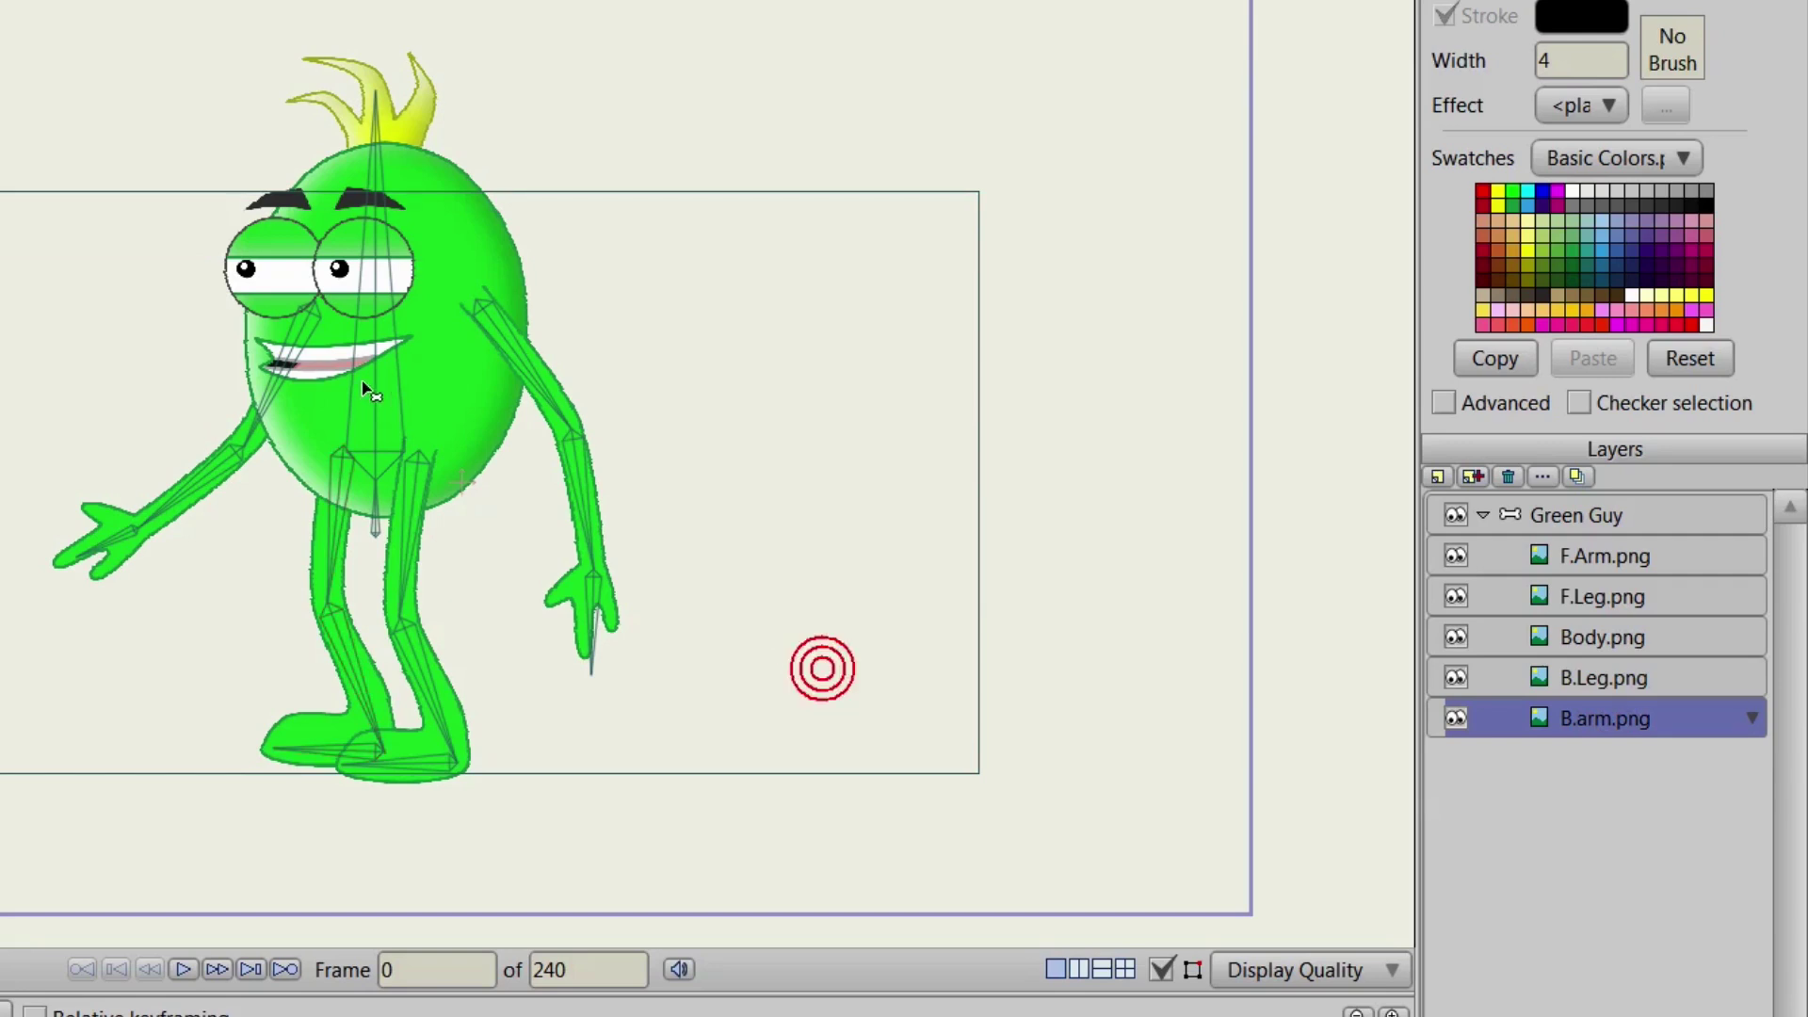
click(281, 347)
click(212, 469)
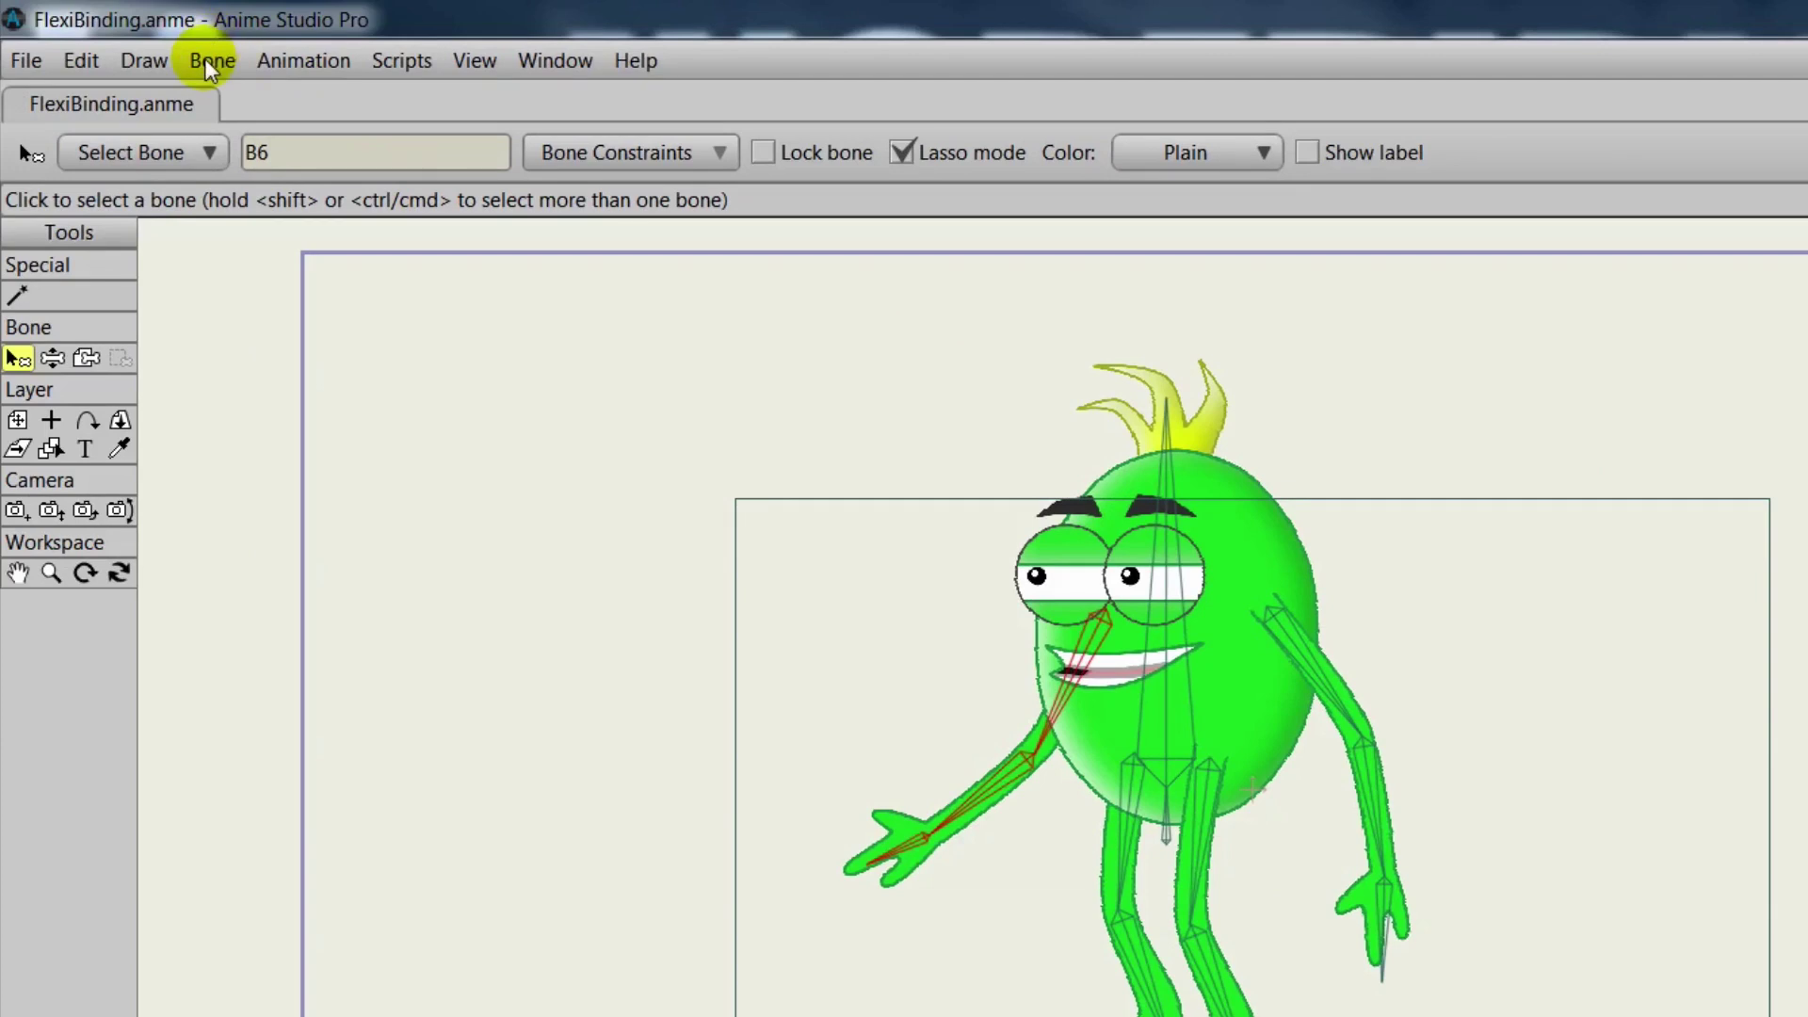
click(208, 62)
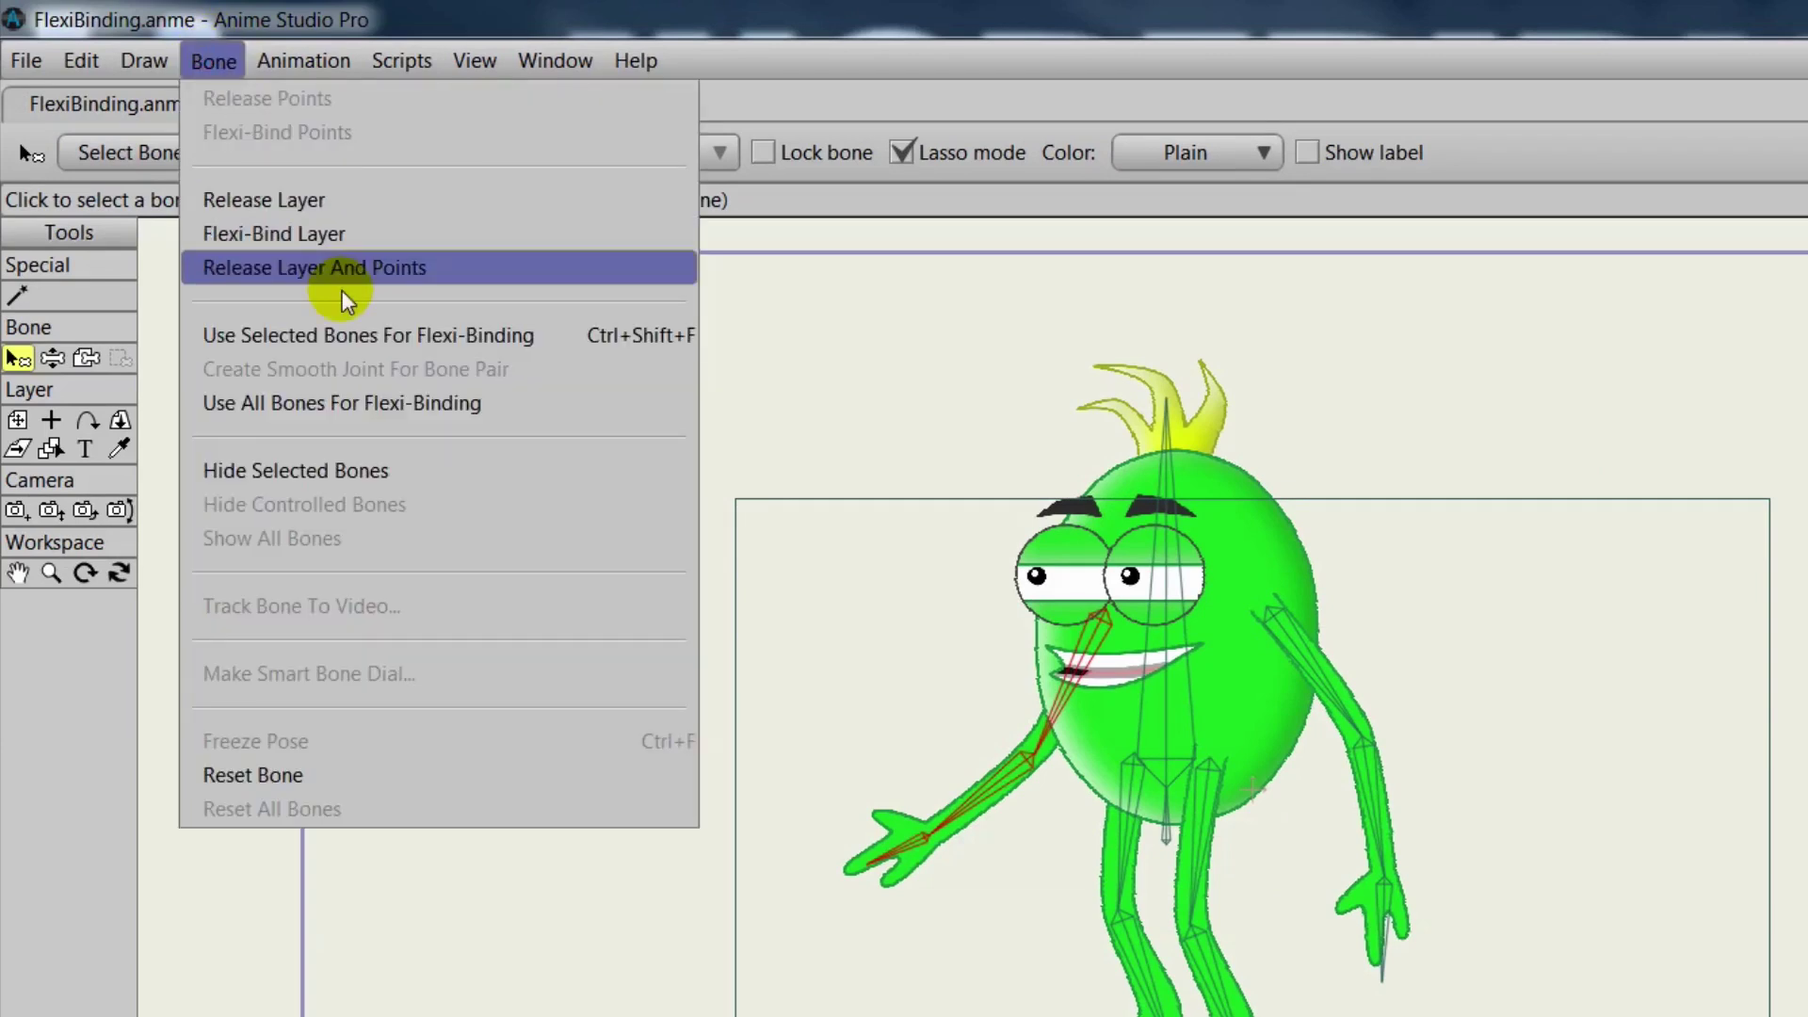
click(345, 330)
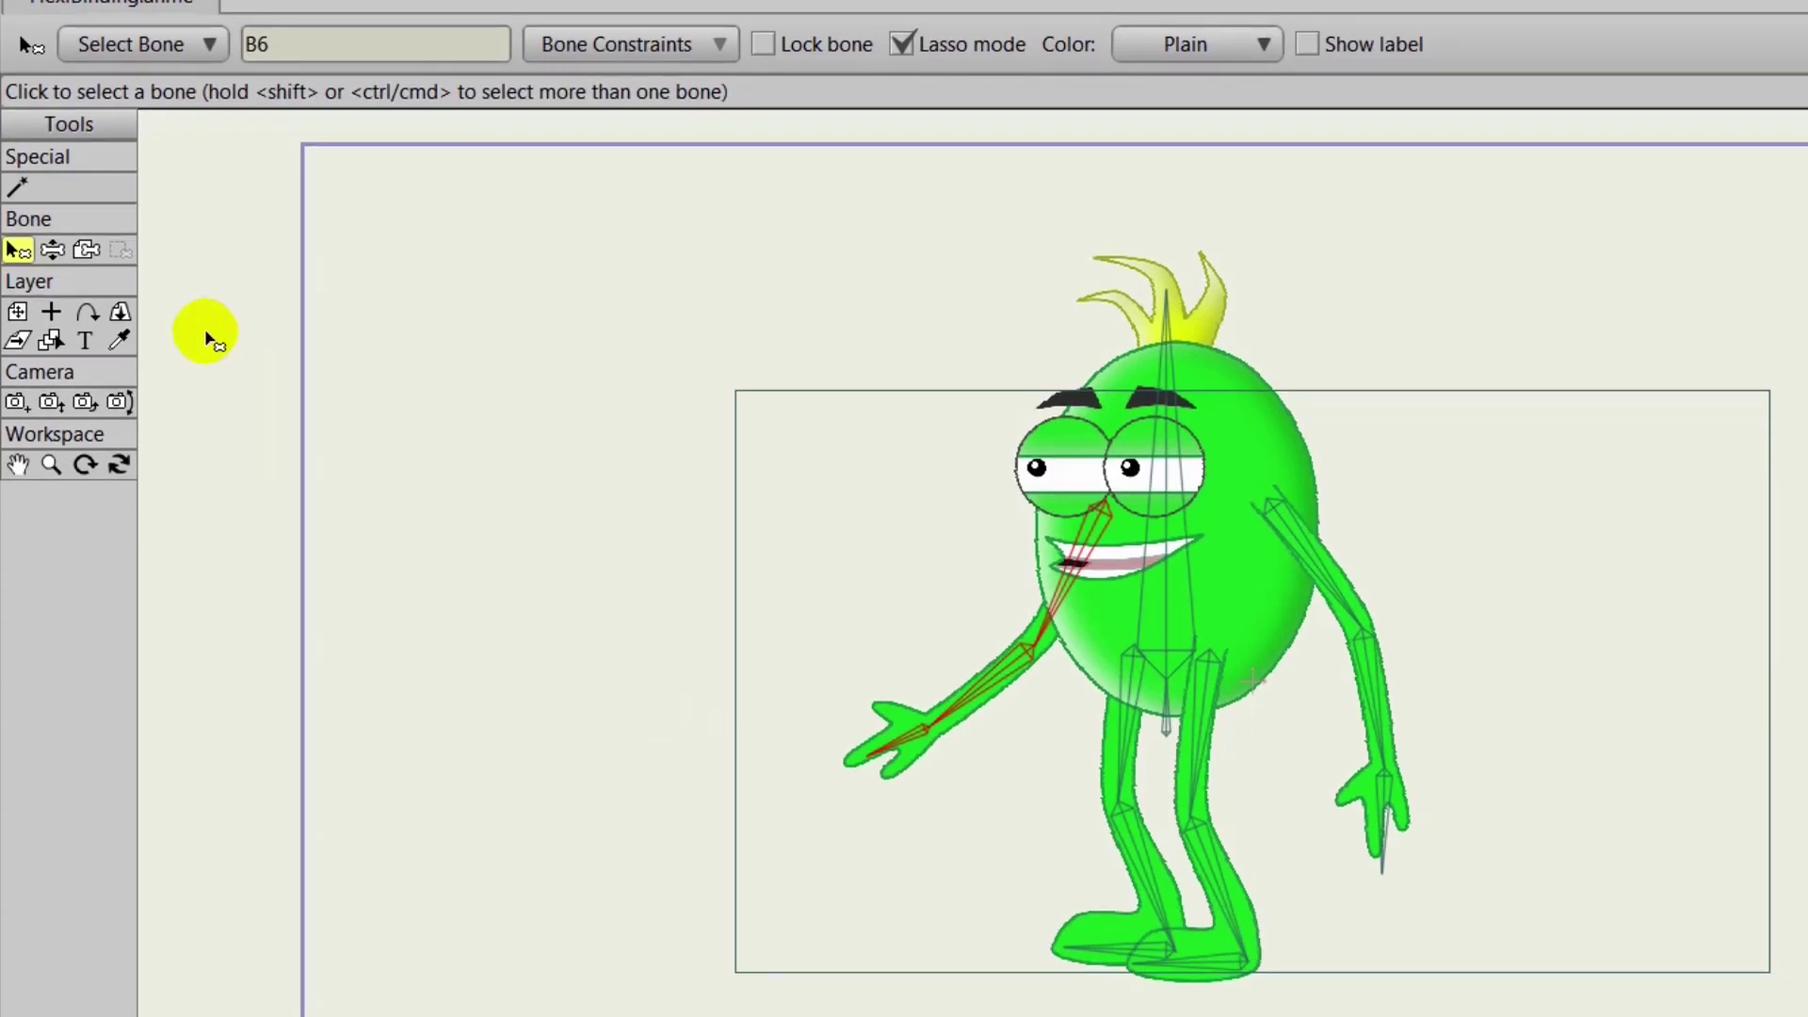
With Manipulate Bones, swing the right arm up and out, forearm bent so the hand points down.
click(49, 248)
drag(1323, 612, 1541, 561)
drag(1415, 585, 1431, 824)
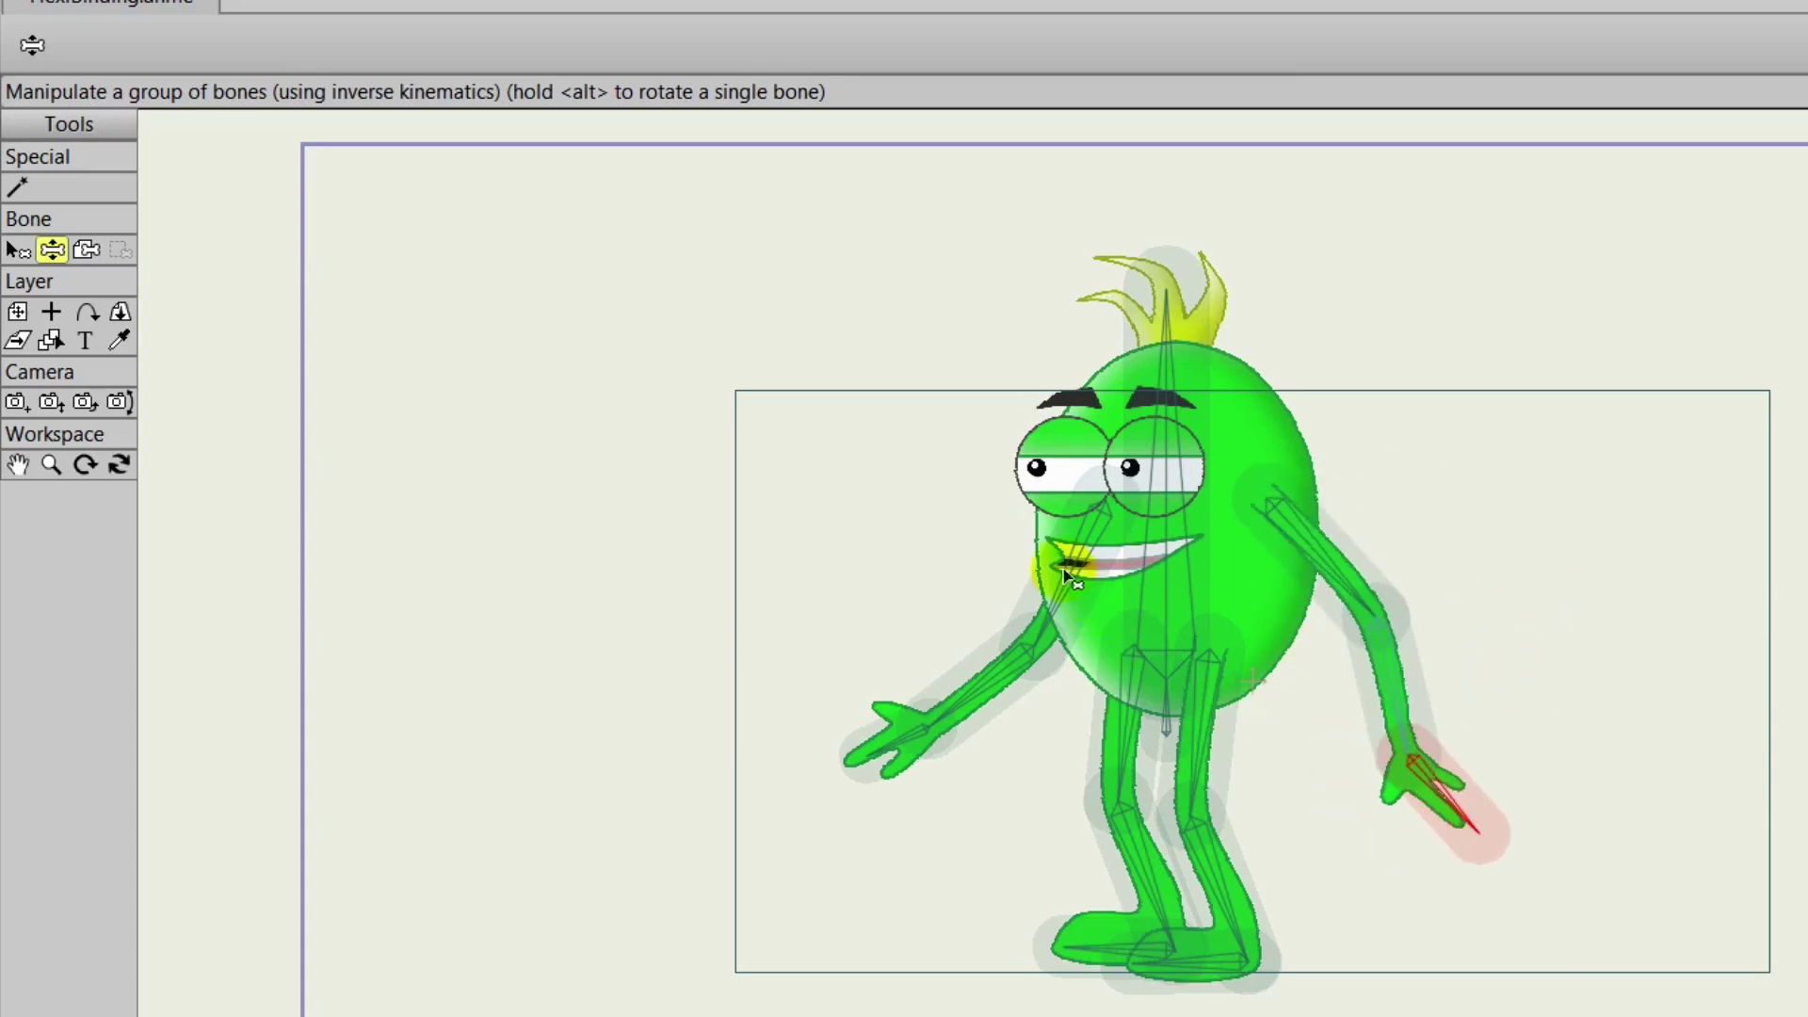
Raise the left arm overhead, spread the legs into a bent stance and tilt the head left.
drag(1057, 601, 827, 403)
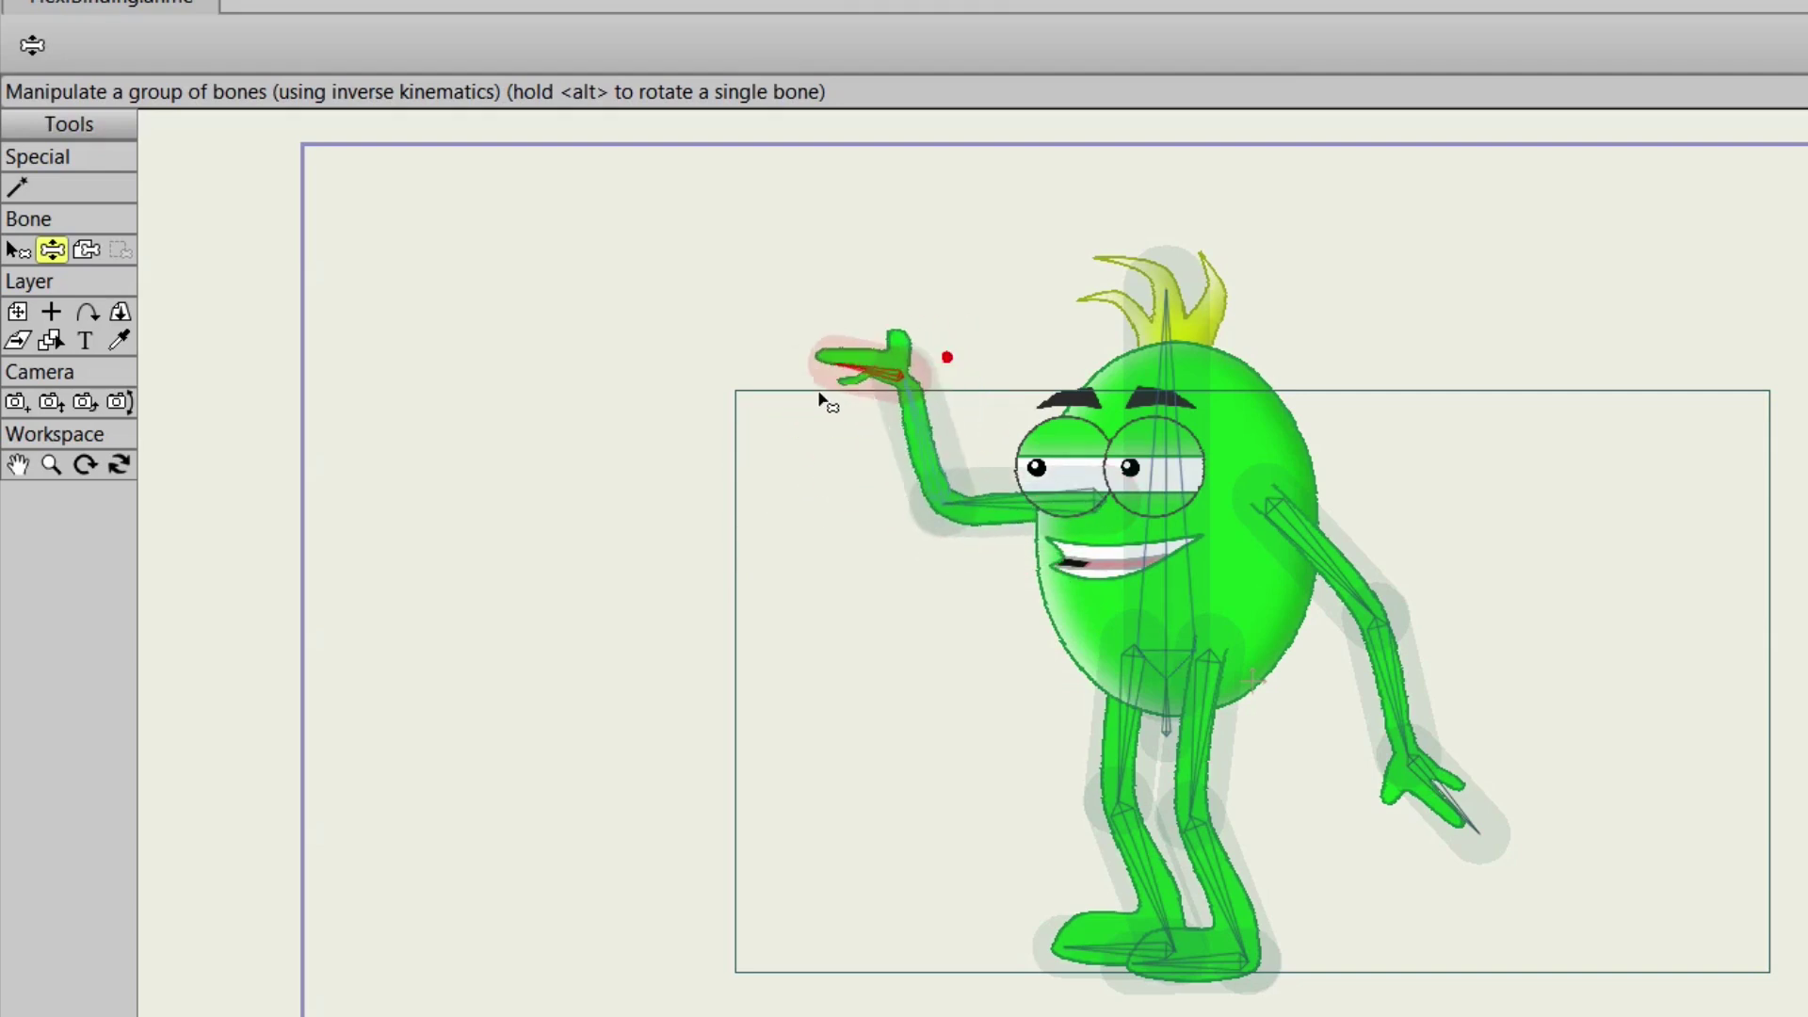
drag(1120, 739, 961, 951)
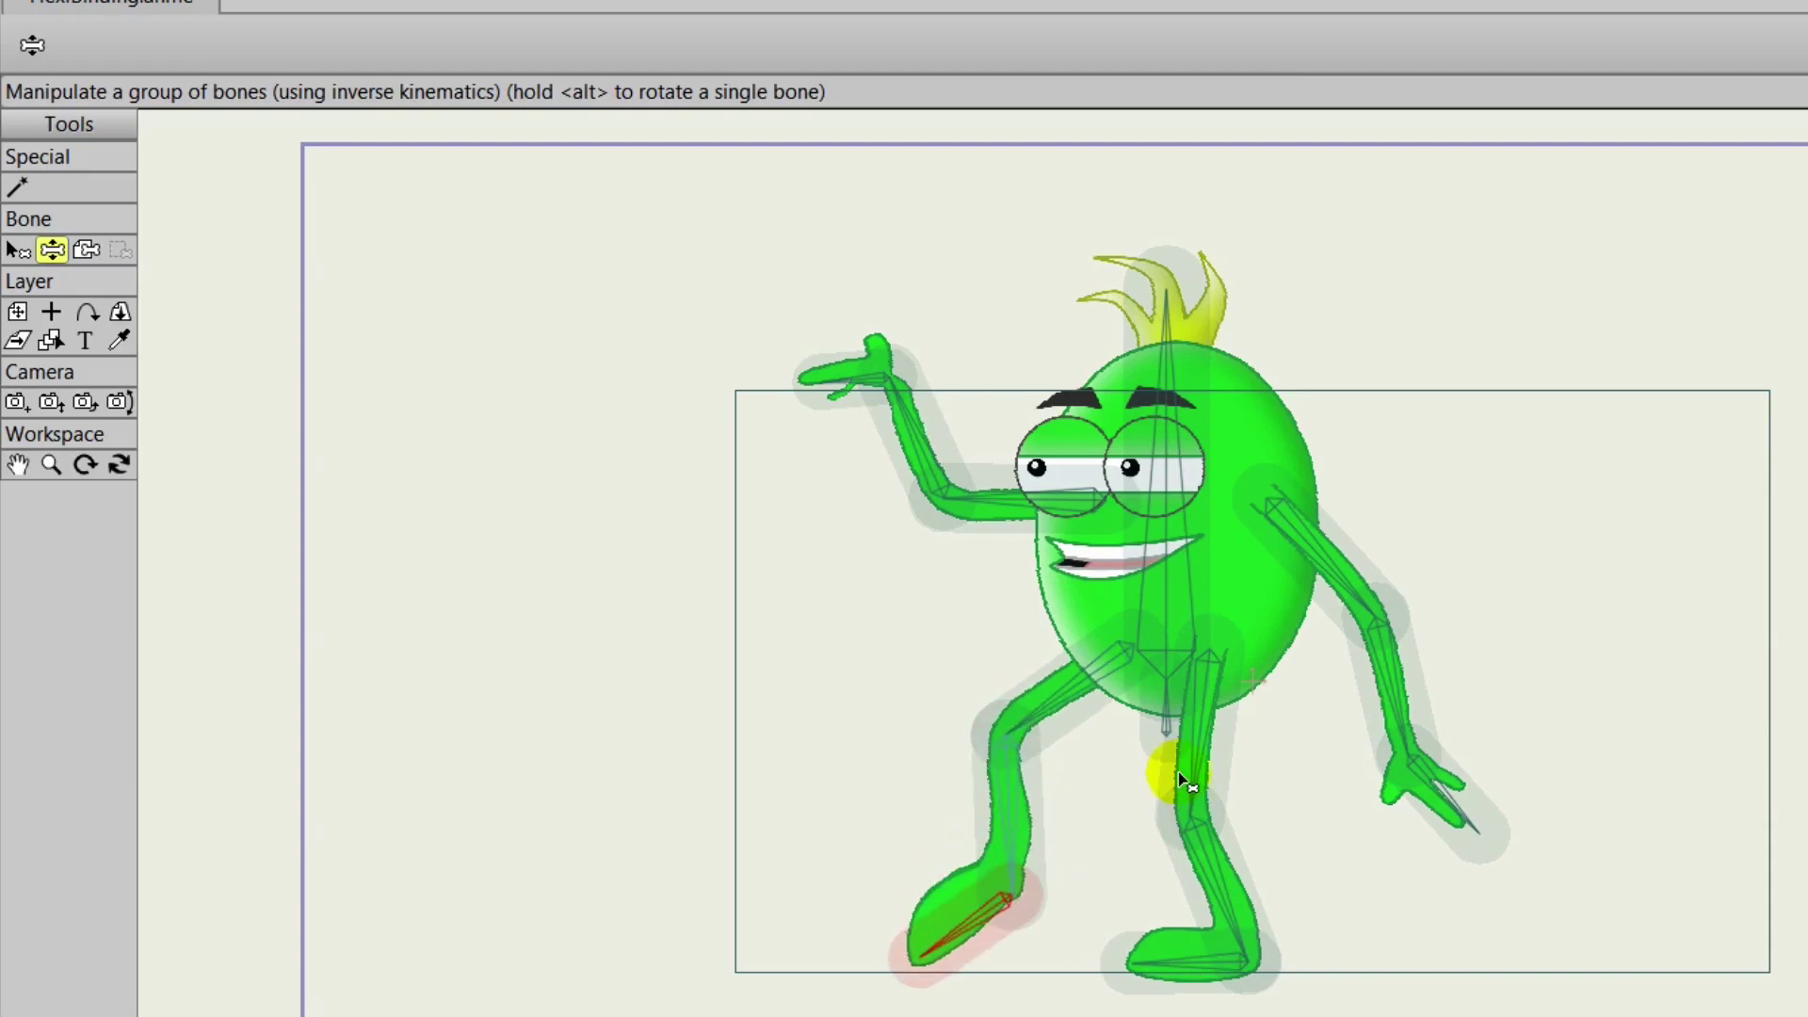
drag(1184, 780, 1229, 801)
click(1175, 418)
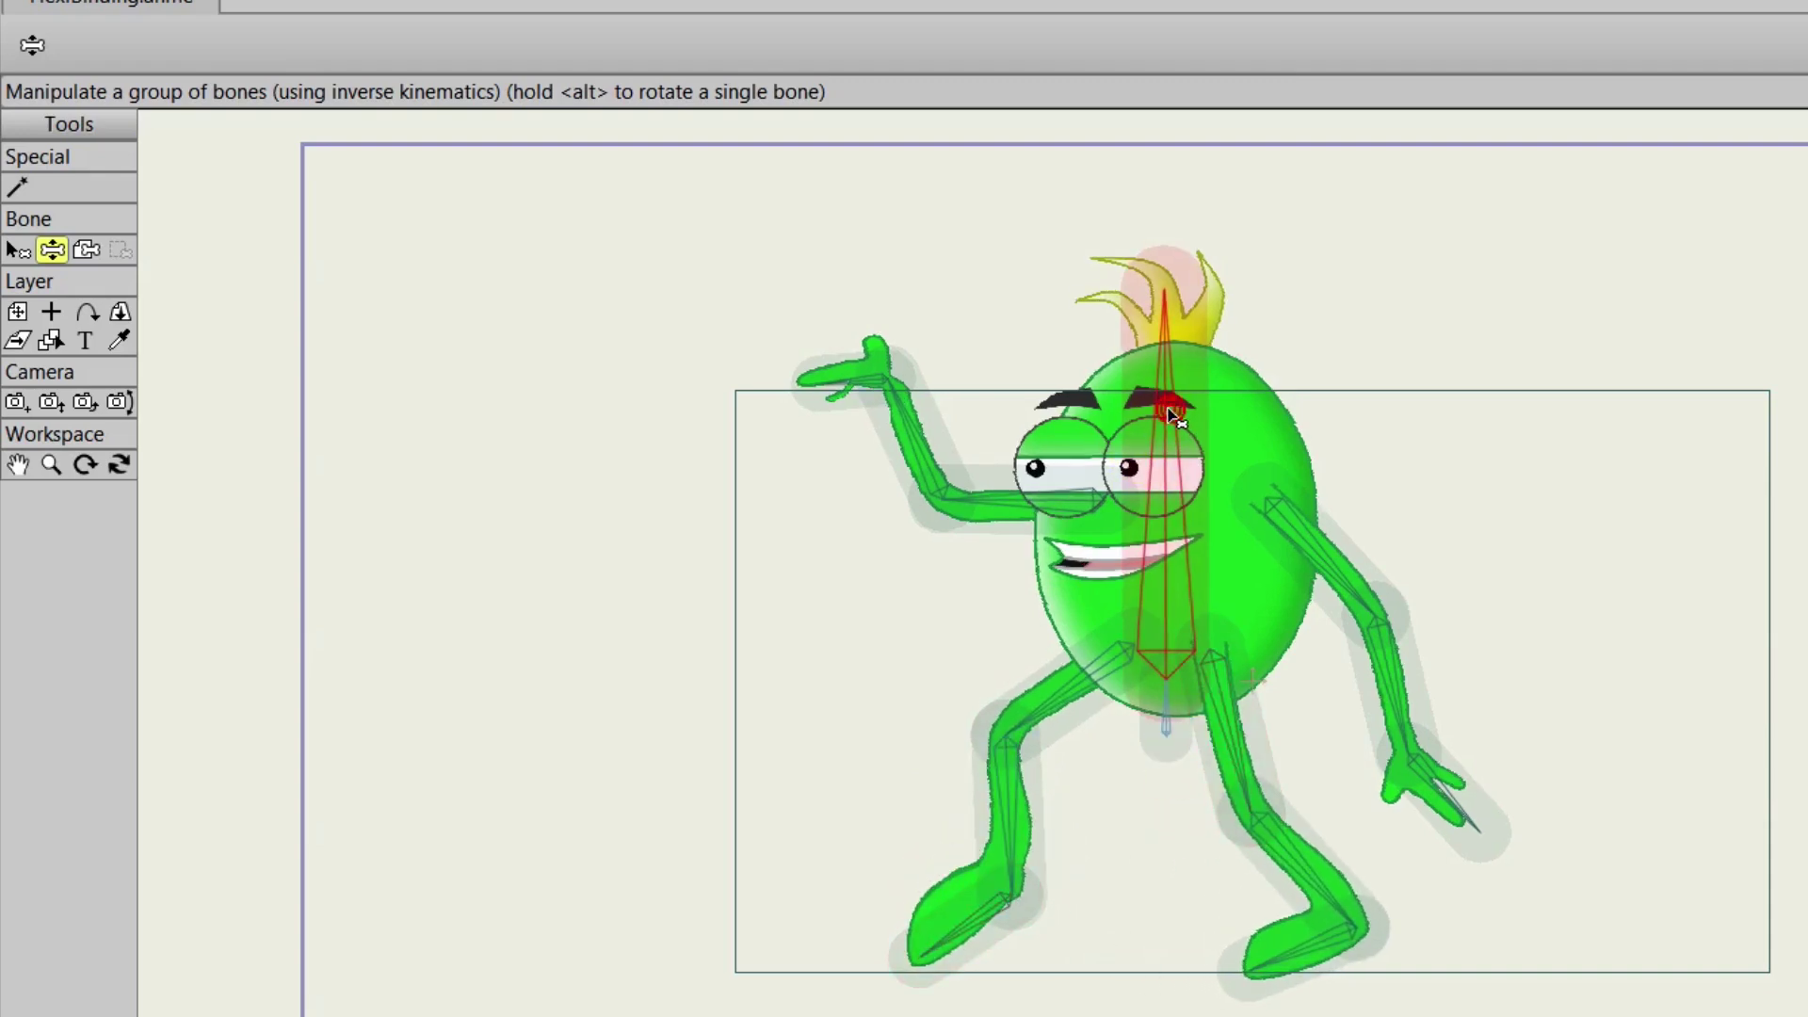
drag(1176, 417, 1135, 434)
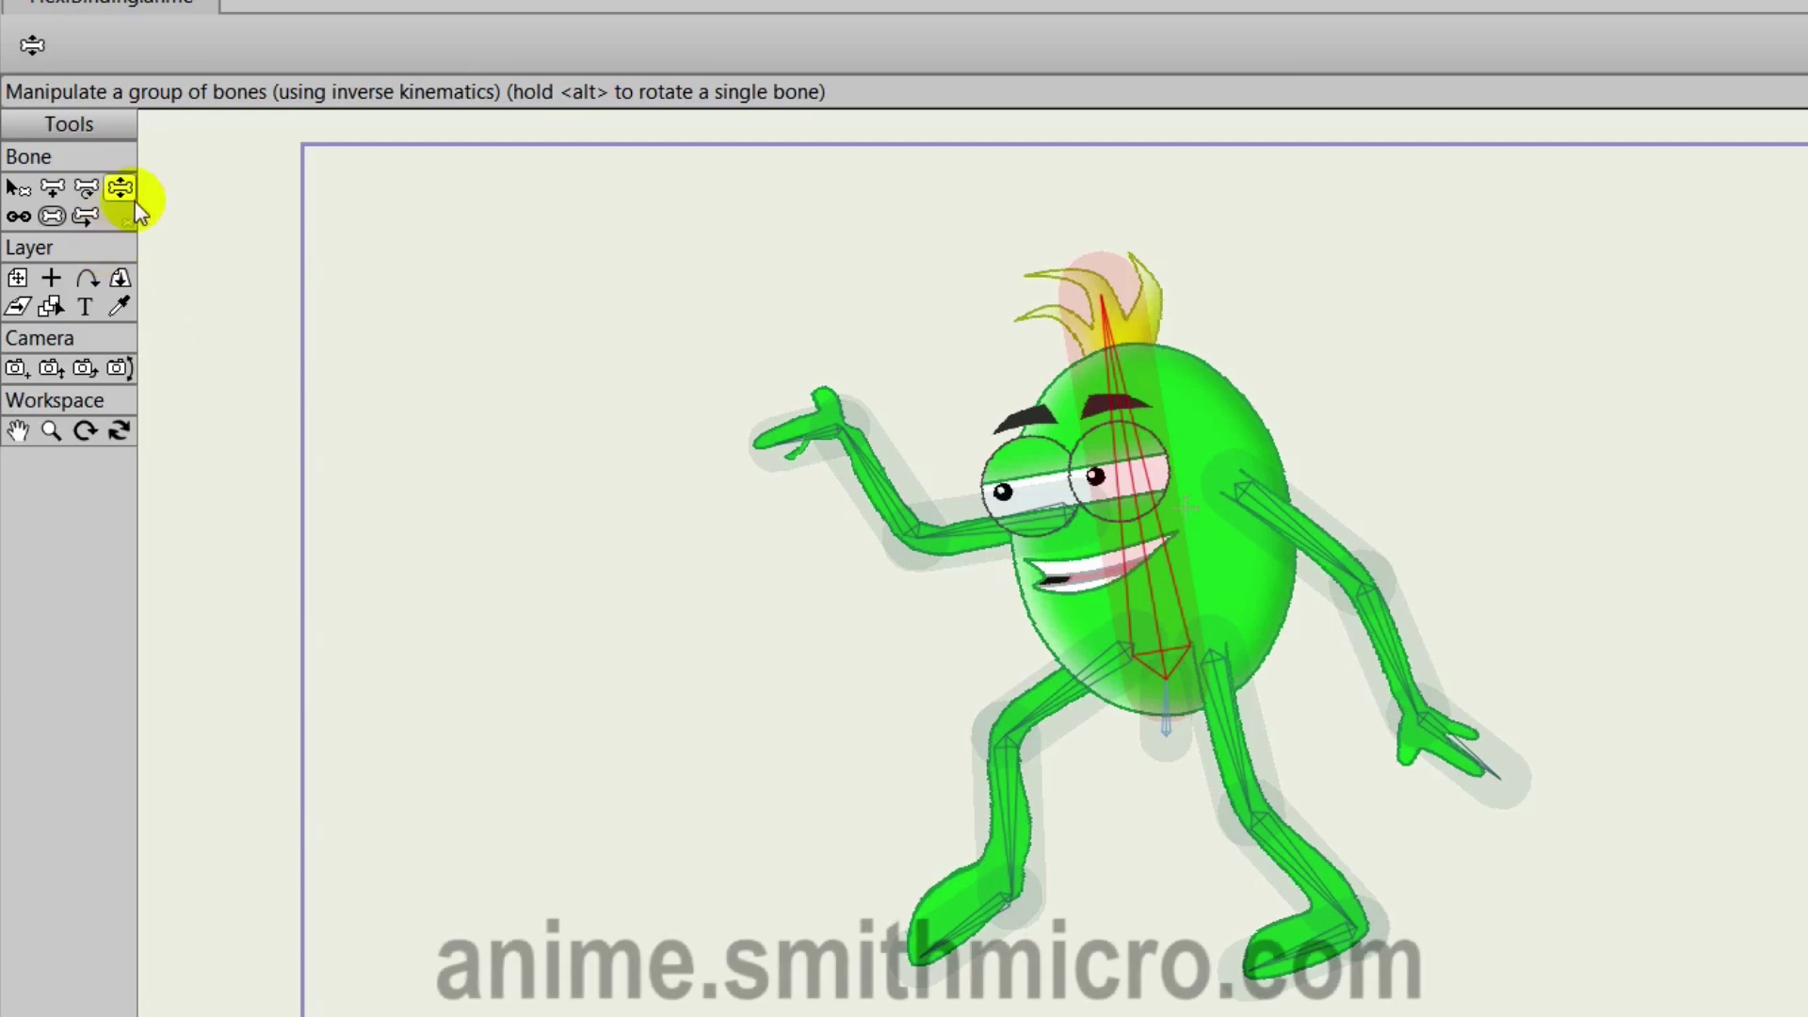
Lean the head right, bend the right arm onto the hip and lower the left hand.
drag(1114, 362, 1185, 365)
click(1365, 537)
drag(1337, 572, 1224, 561)
drag(918, 386, 969, 614)
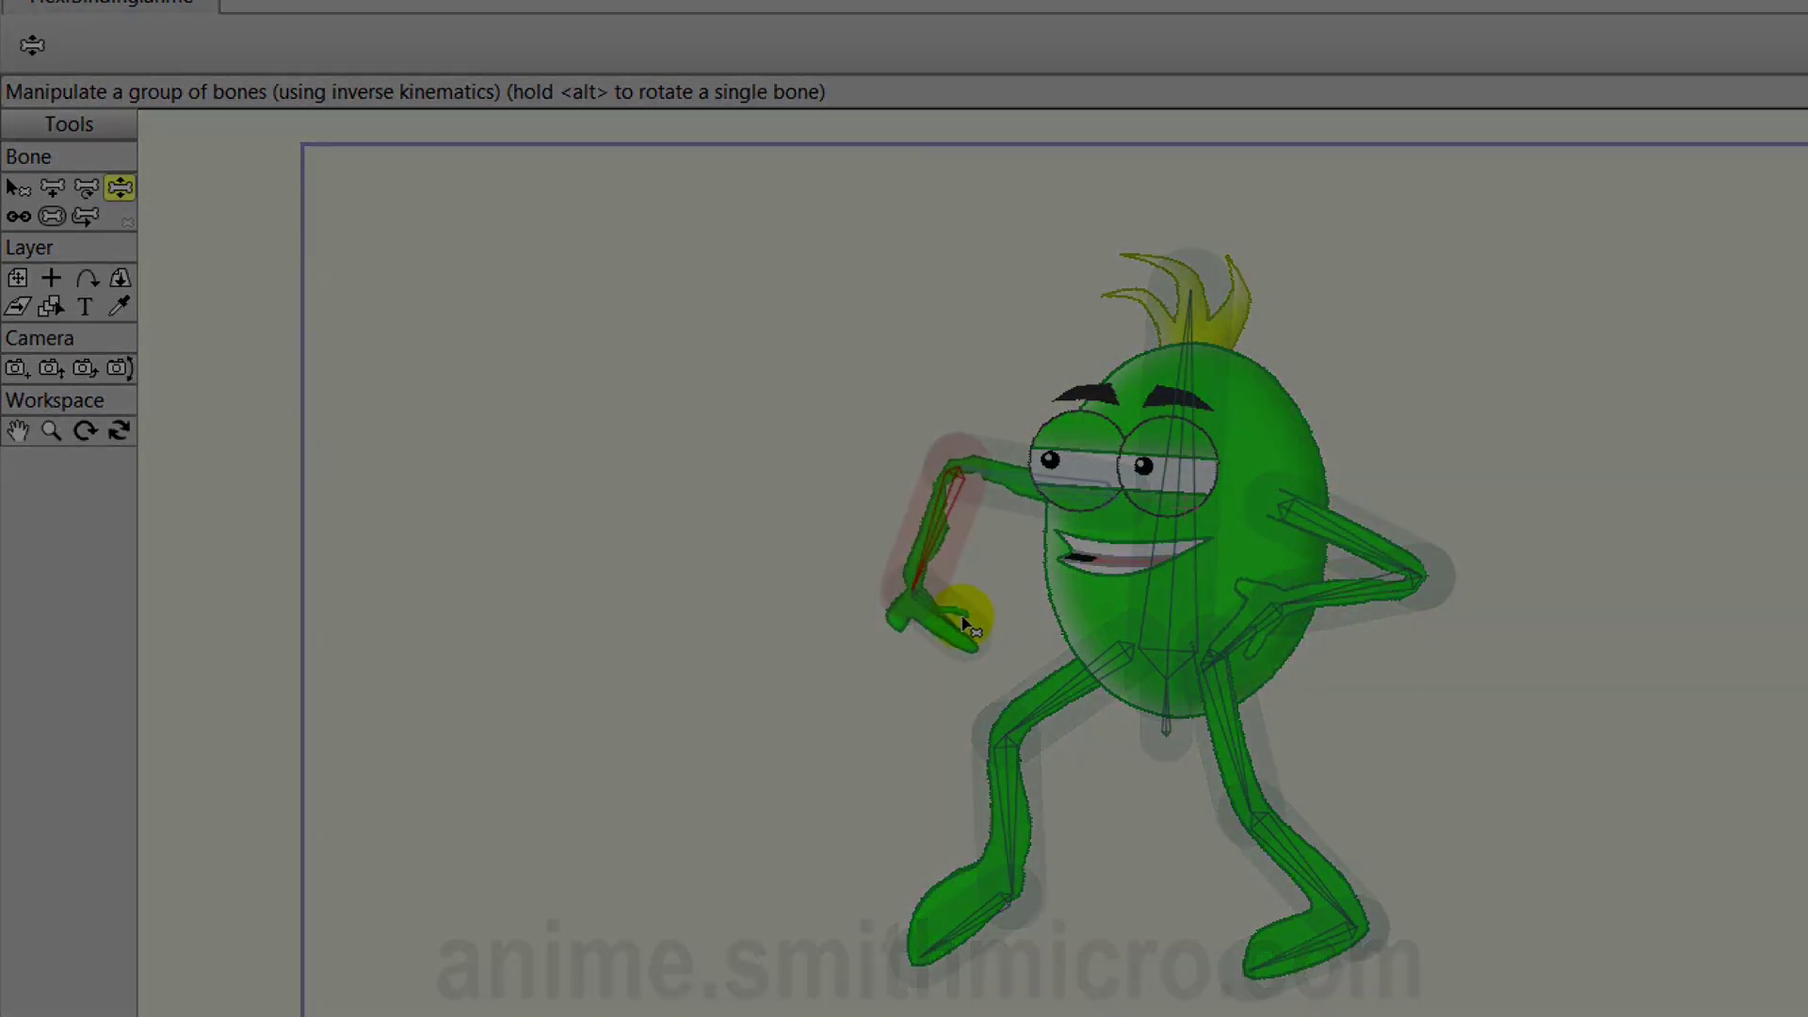